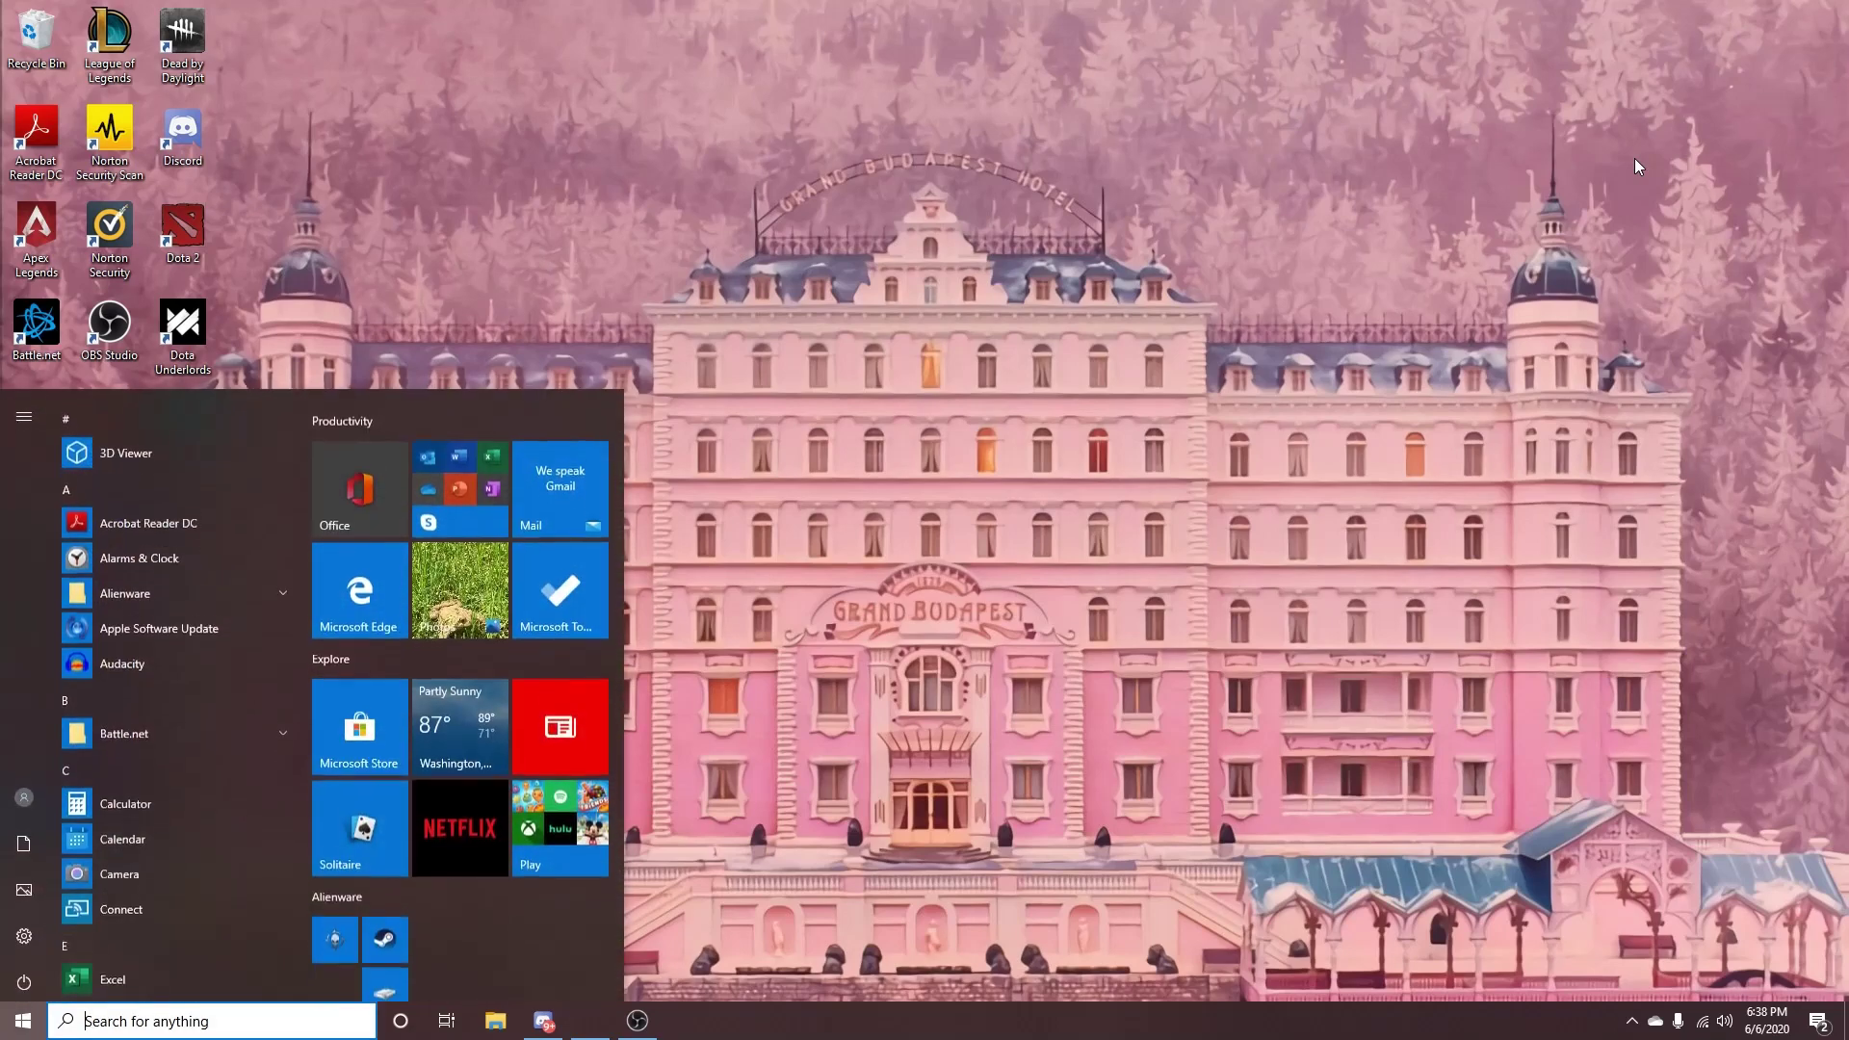
pyautogui.press('super')
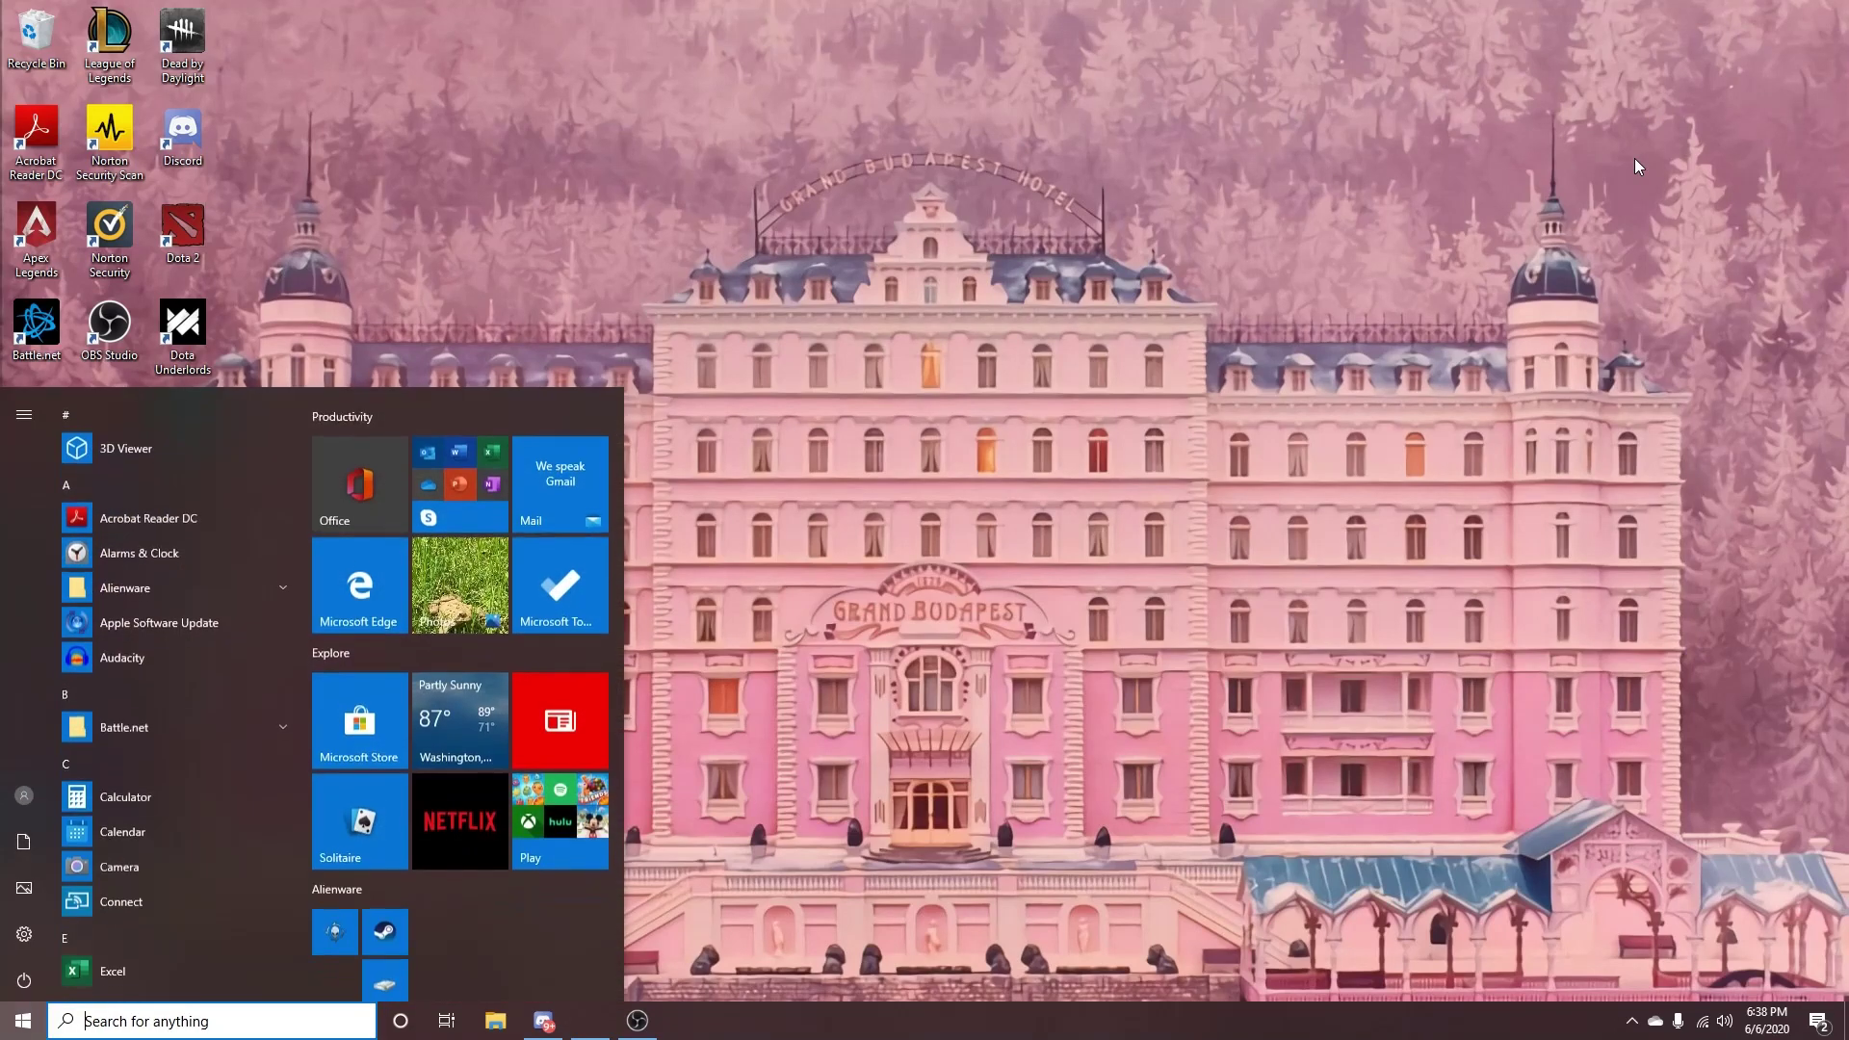
pyautogui.click(23, 1026)
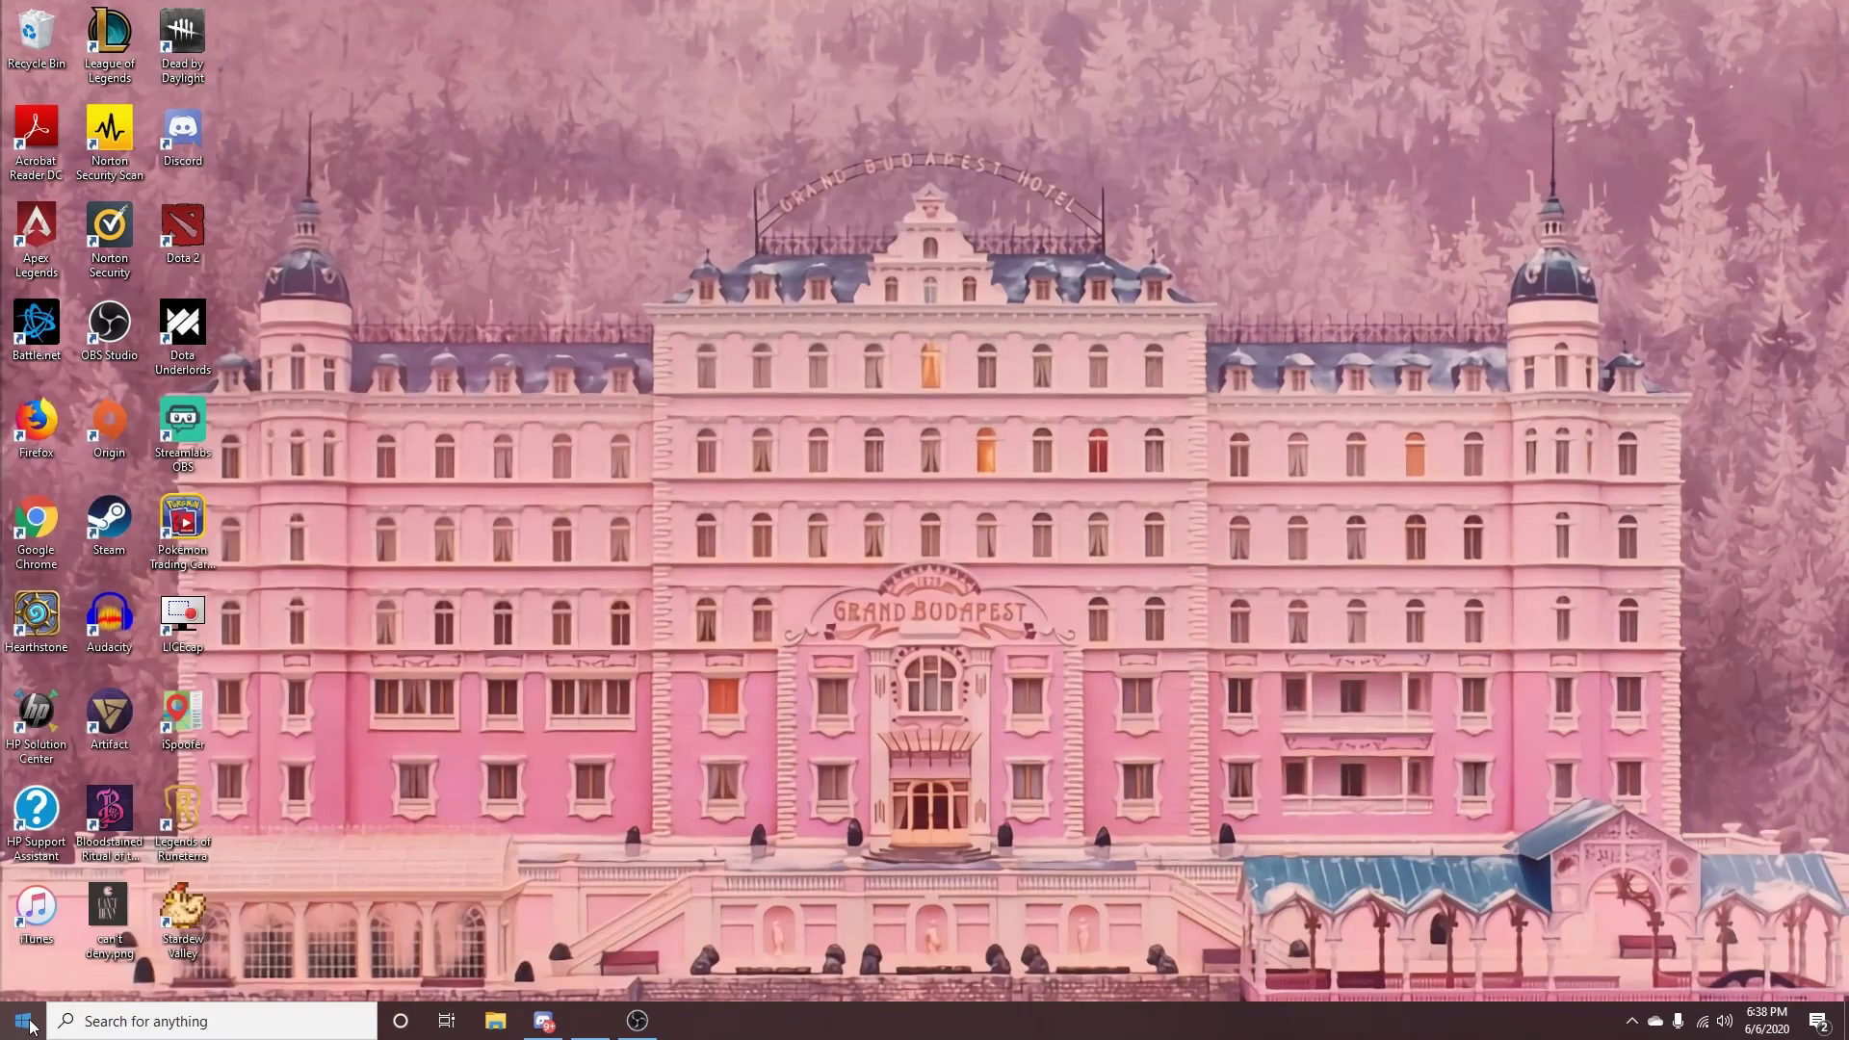
pyautogui.click(23, 1026)
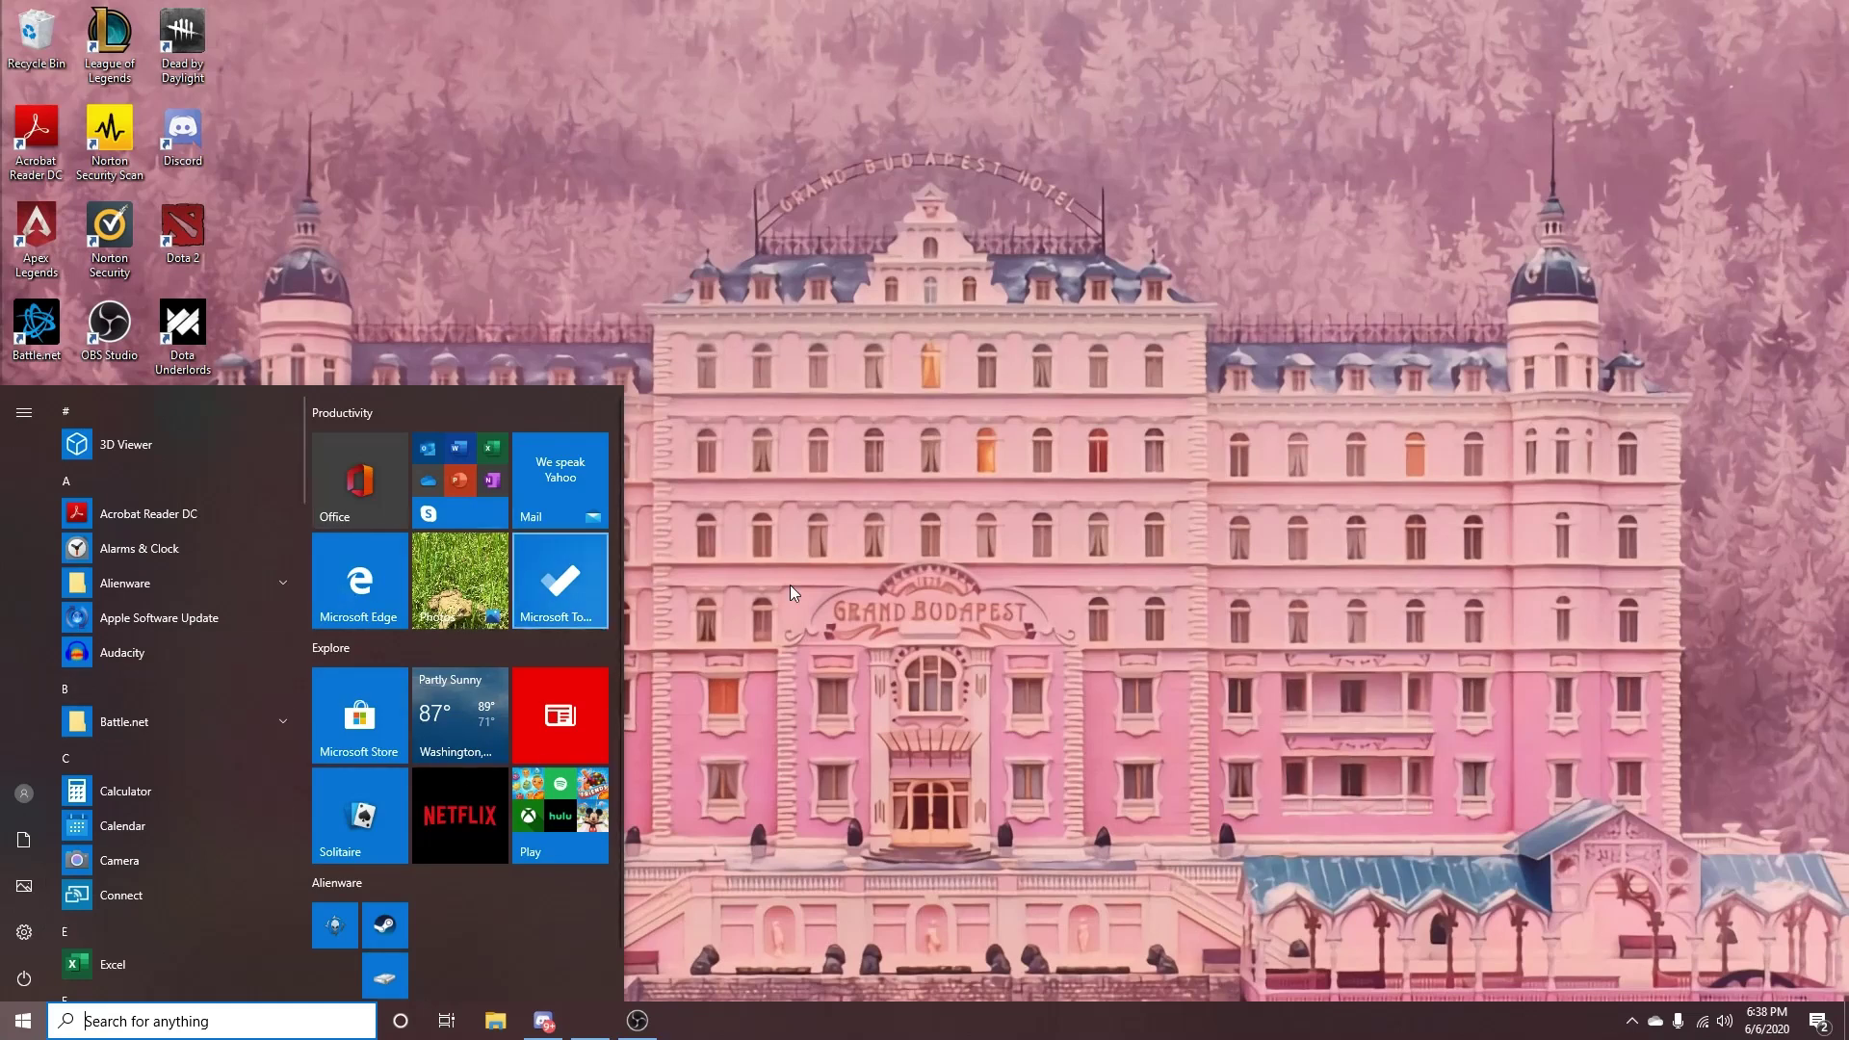
pyautogui.click(967, 605)
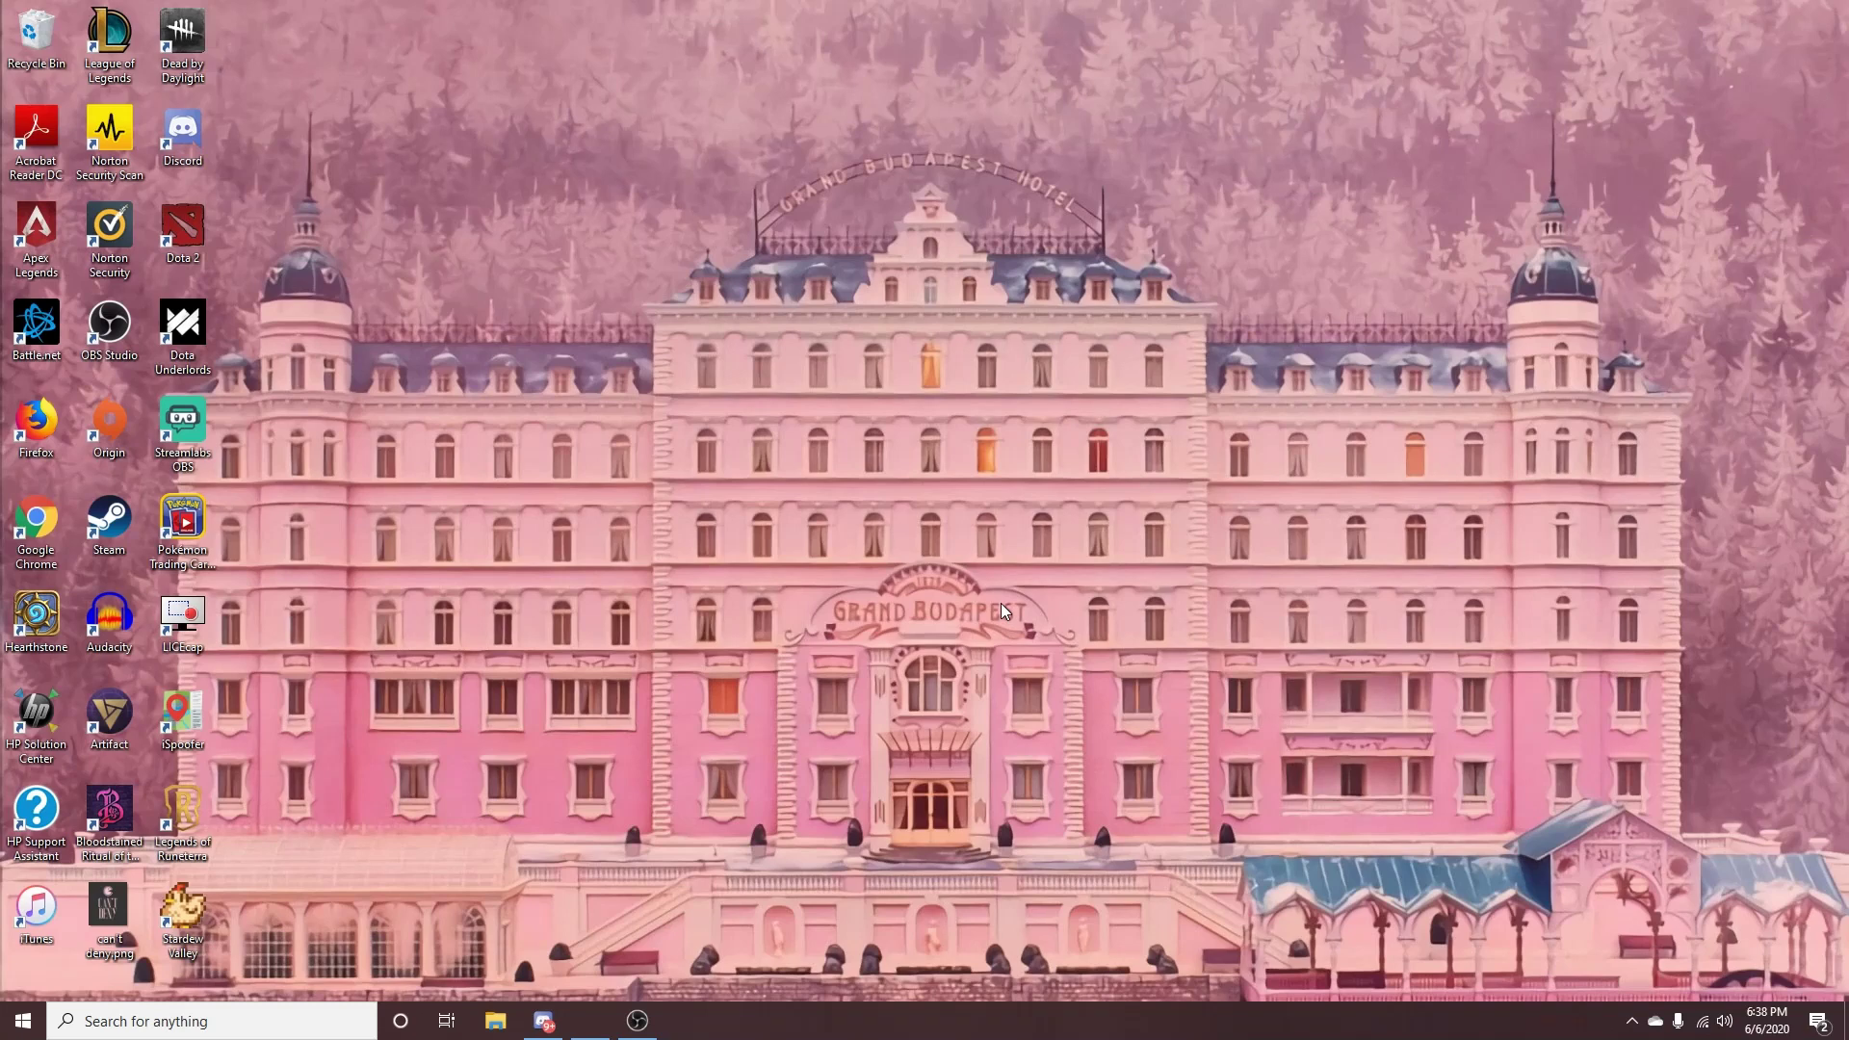
# Open Task Manager and run regedit as a new task with administrative privileges.
pyautogui.hotkey('ctrl', 'shift', 'Escape')
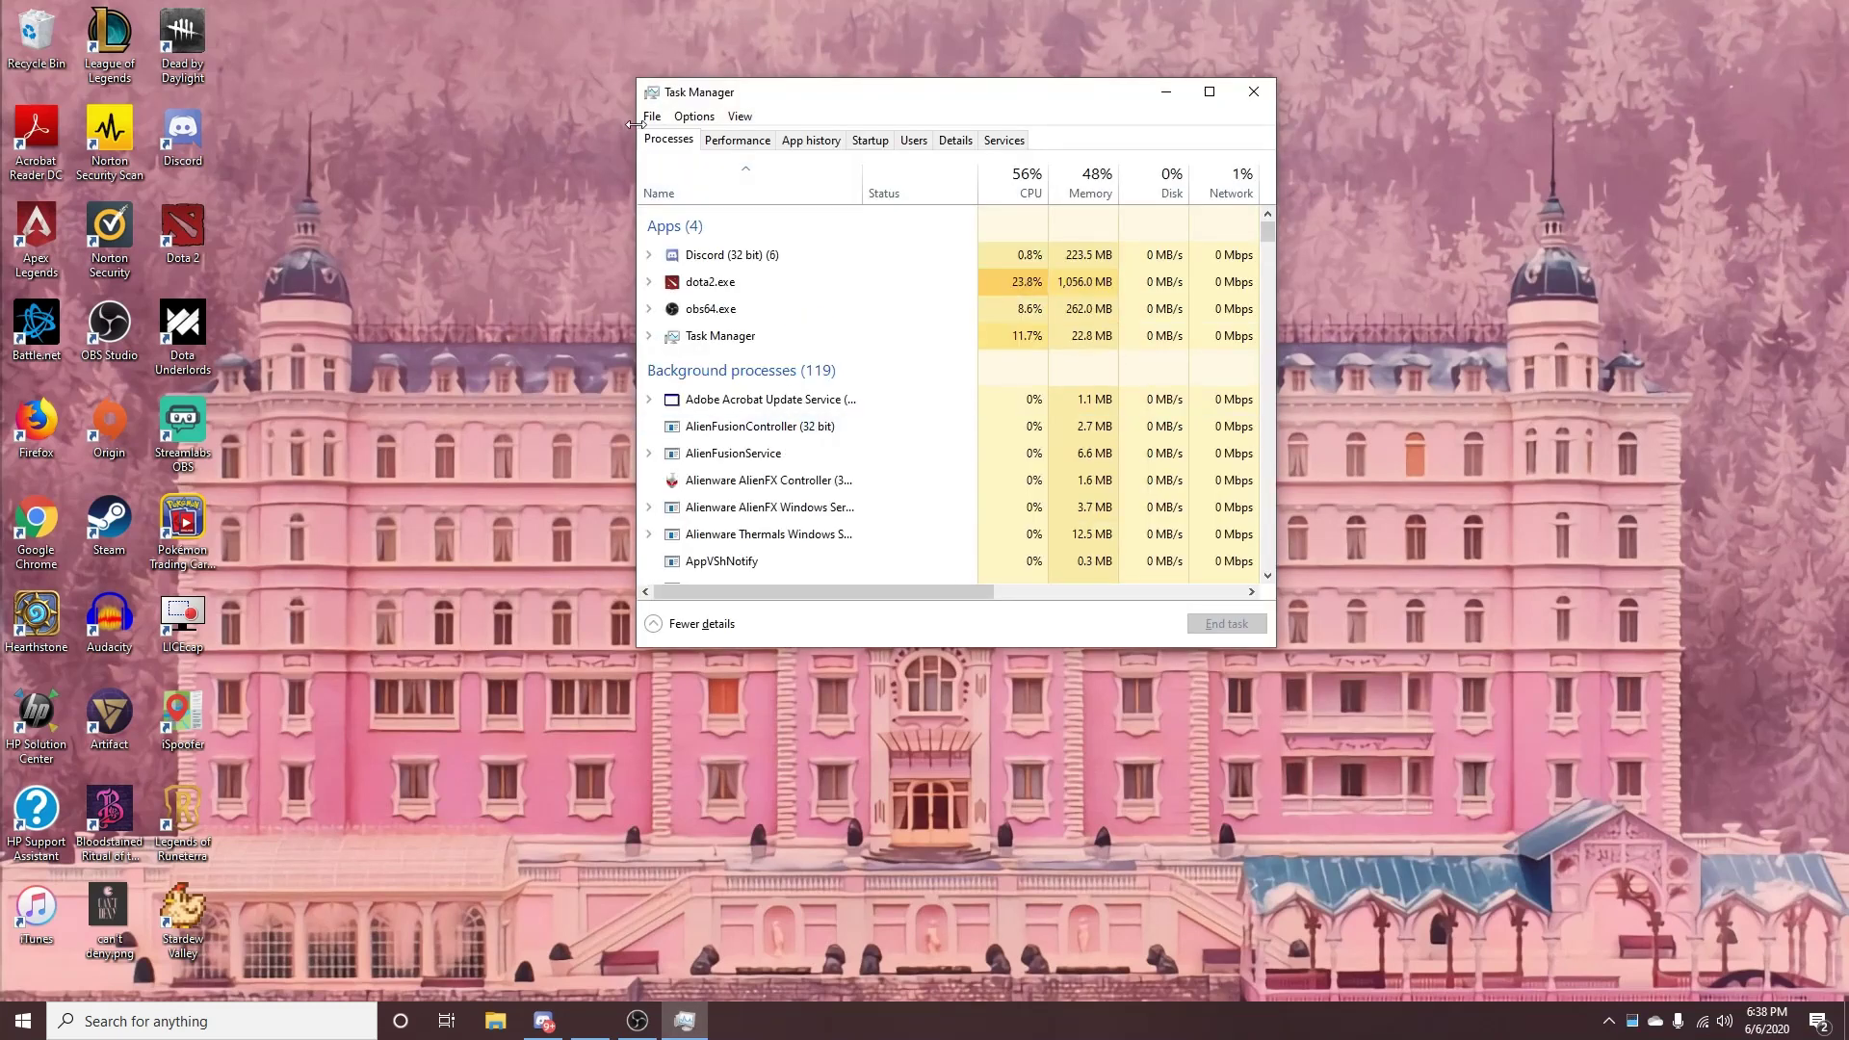
pyautogui.click(652, 116)
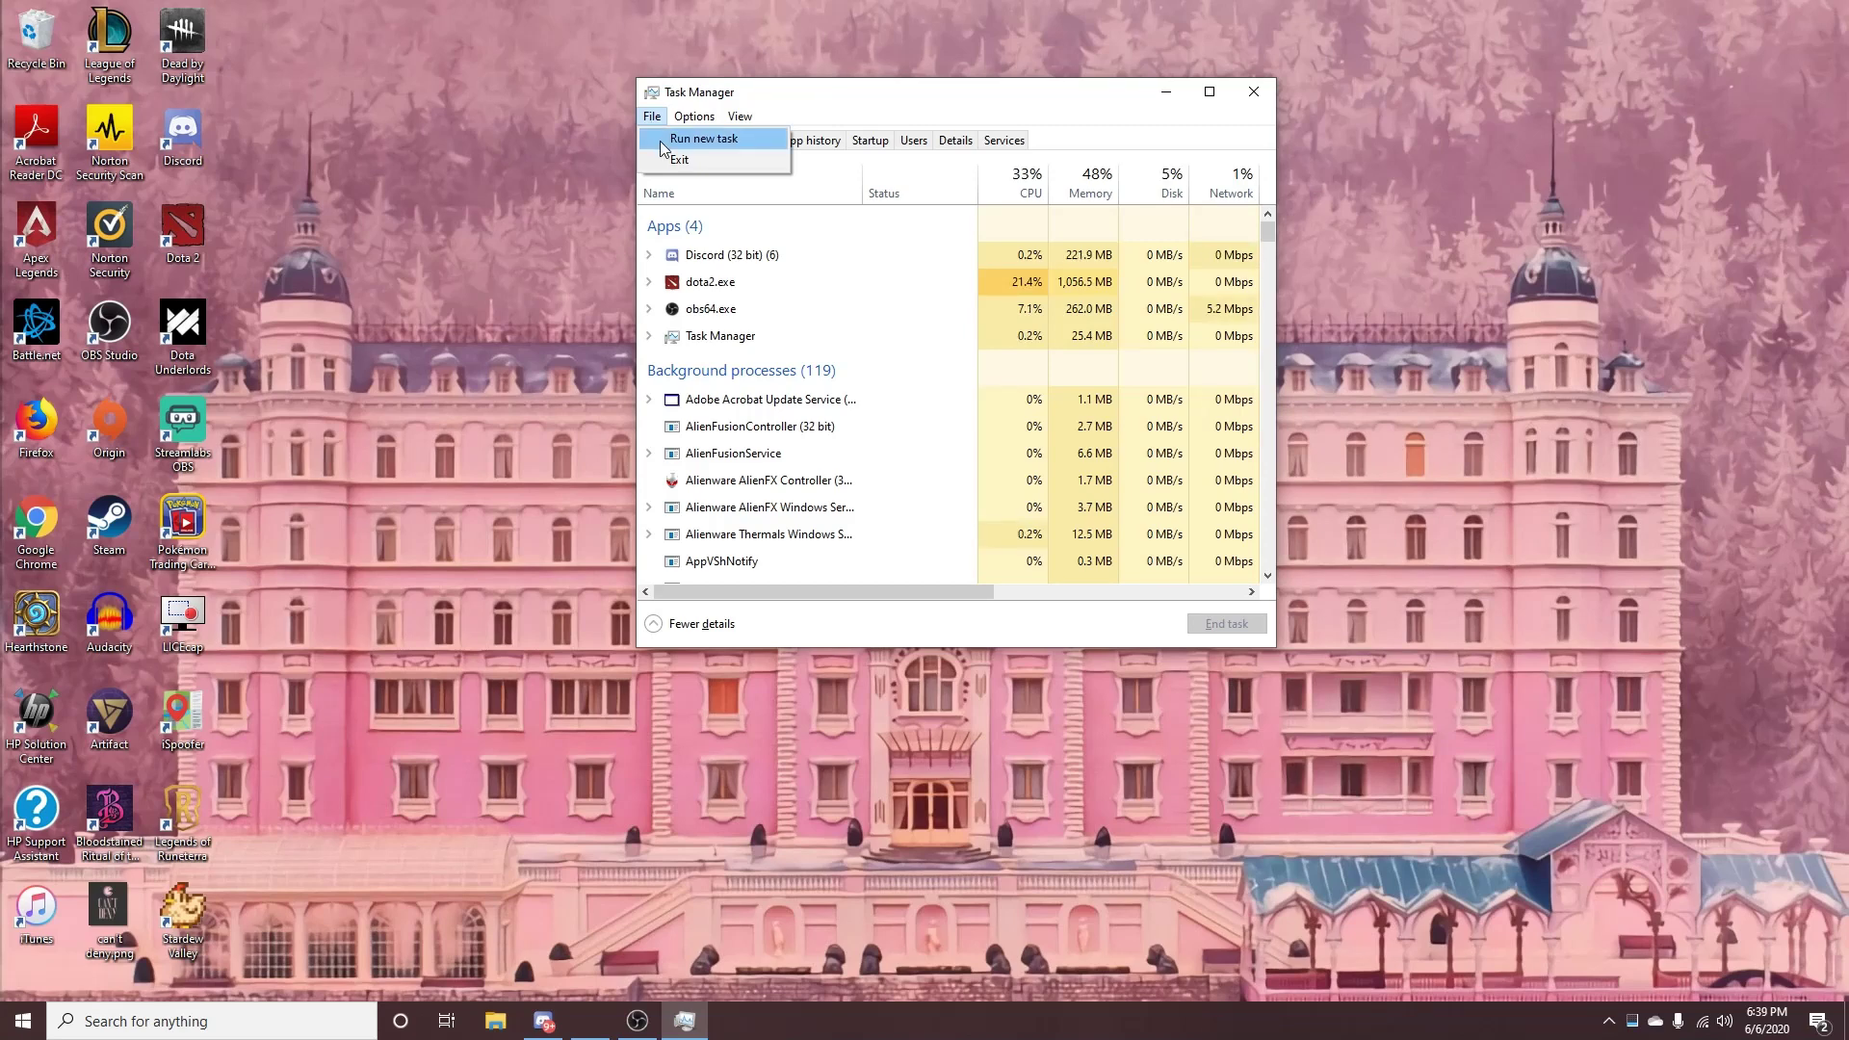
pyautogui.click(661, 146)
pyautogui.click(718, 256)
pyautogui.click(802, 232)
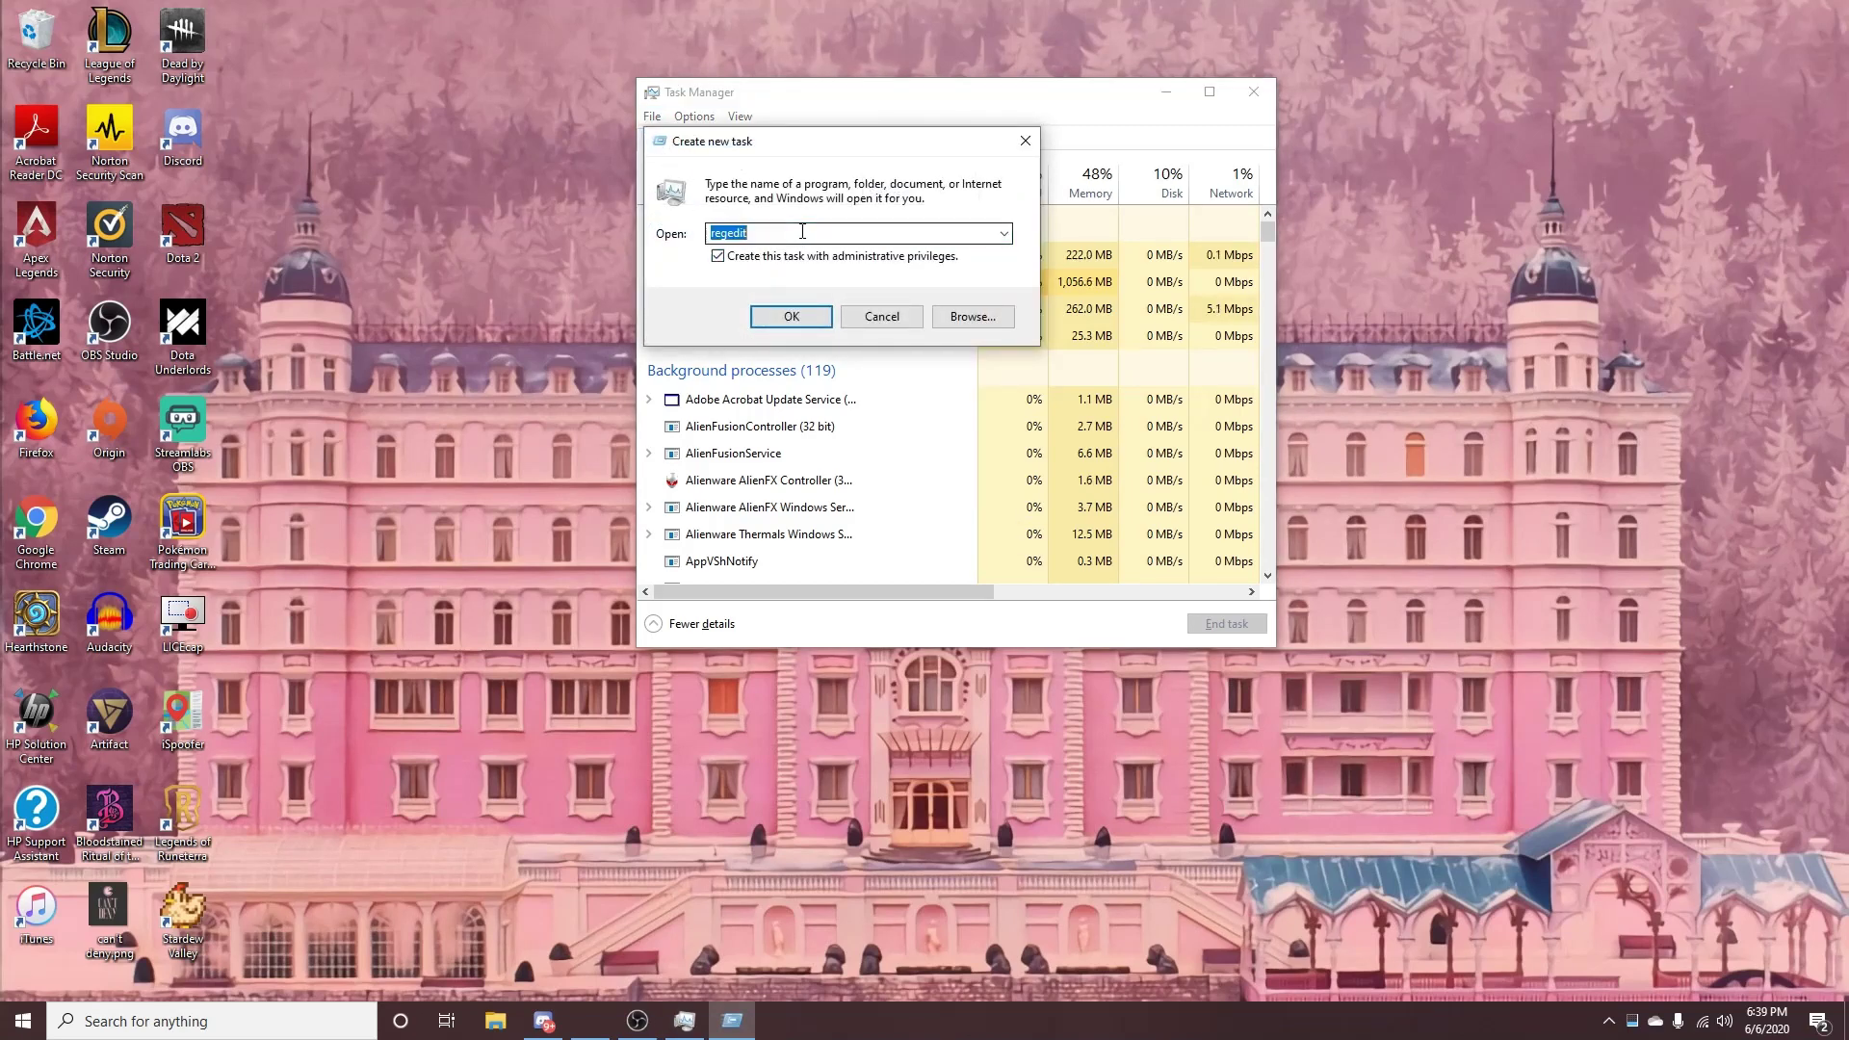
pyautogui.press('BackSpace')
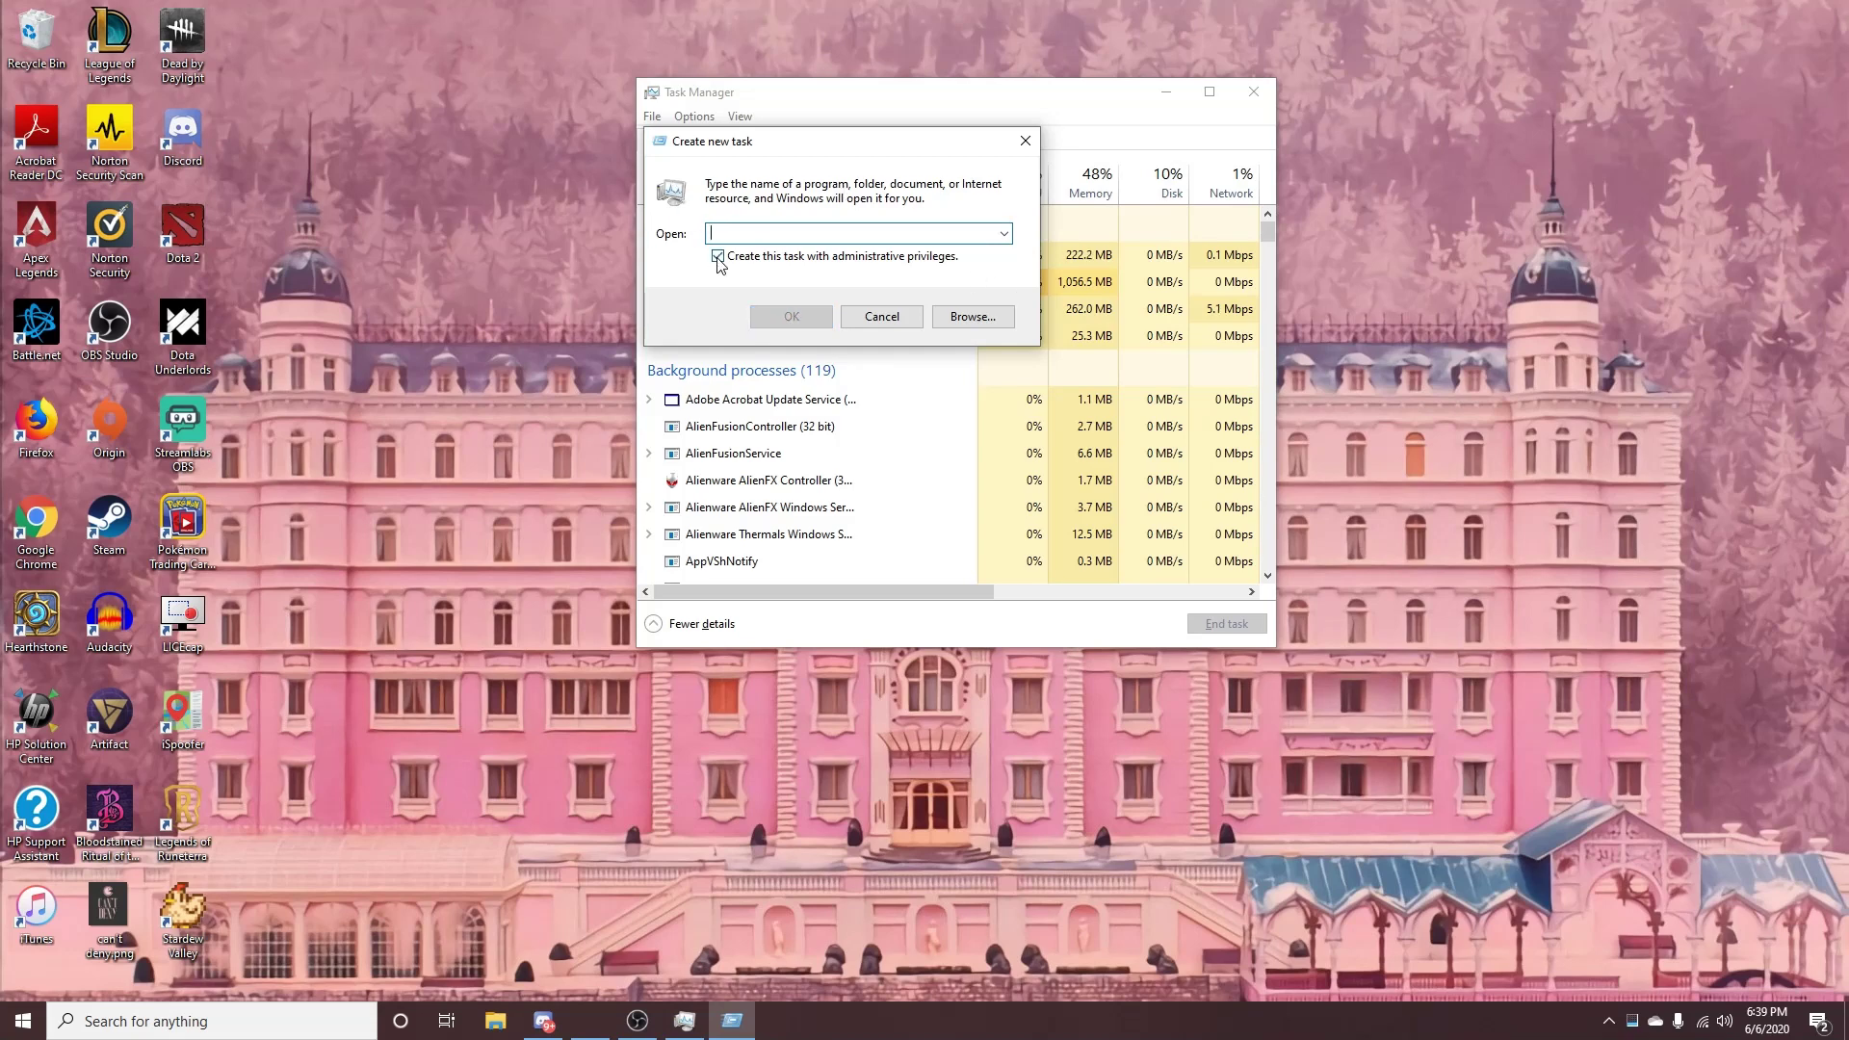
pyautogui.write('re')
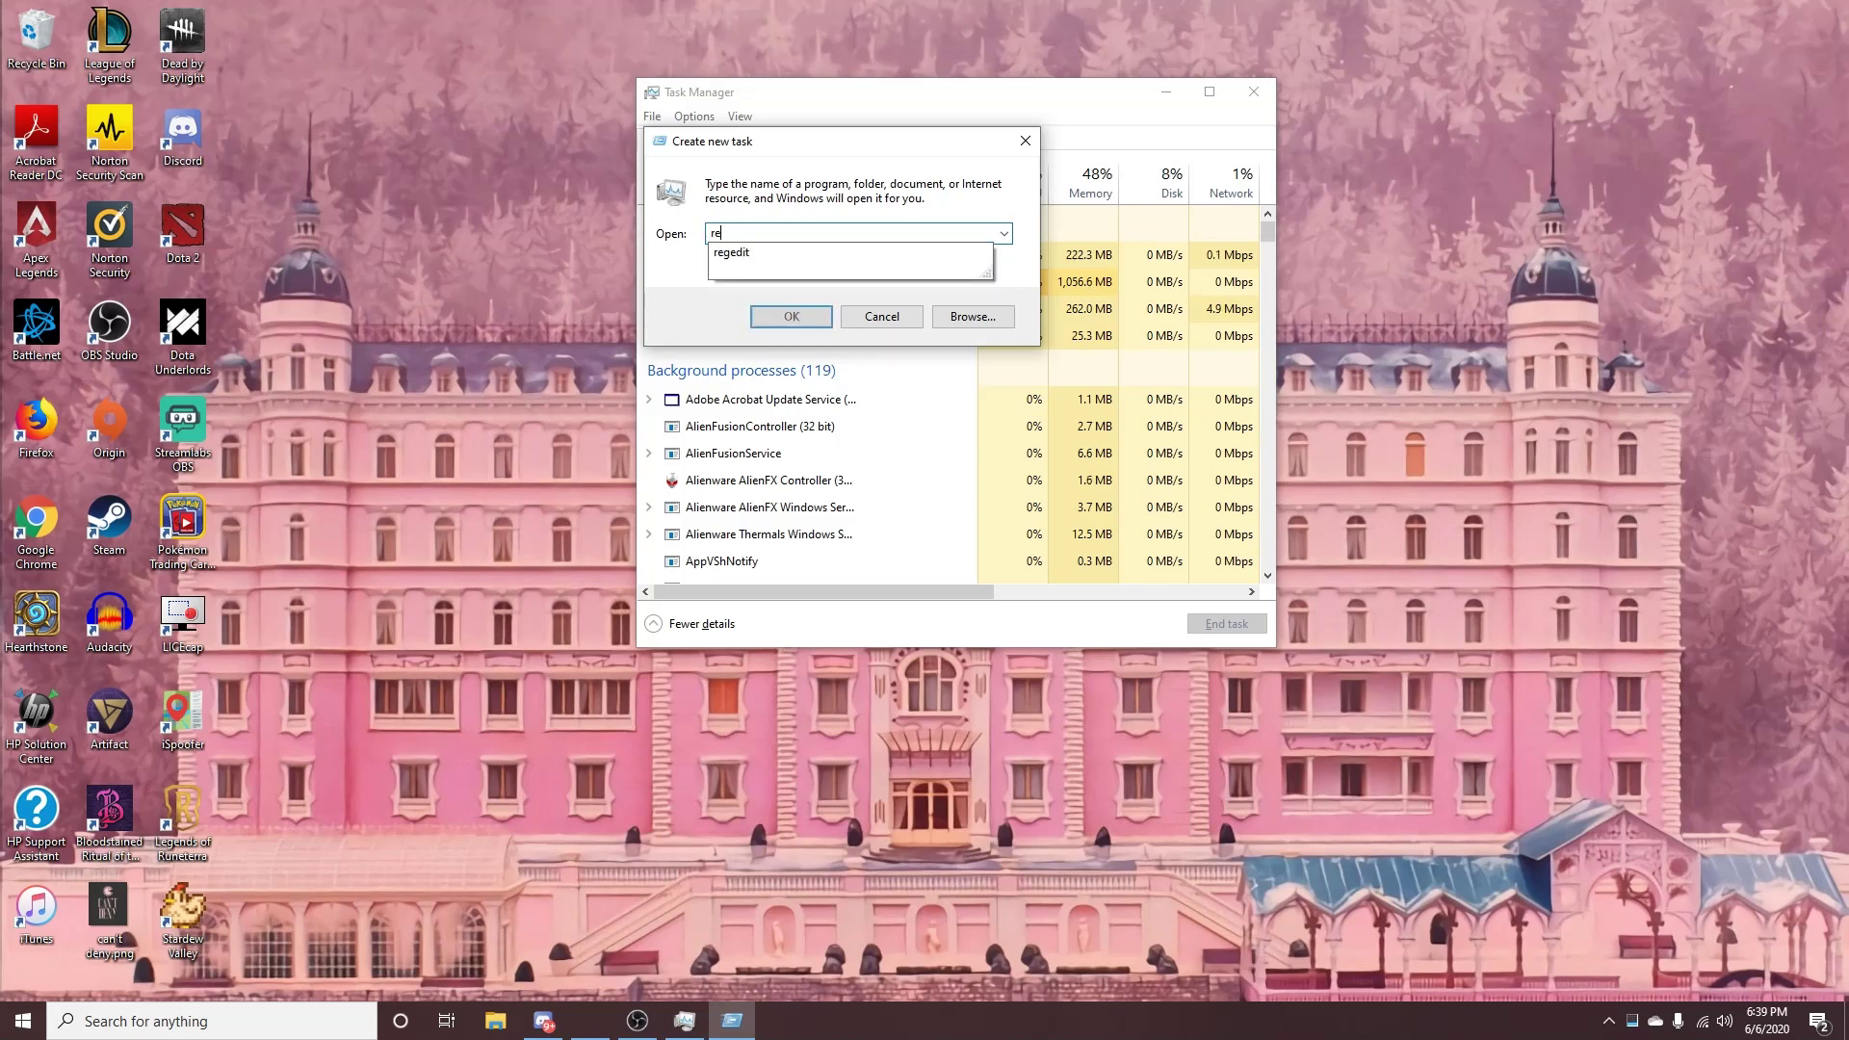
pyautogui.write('gedit')
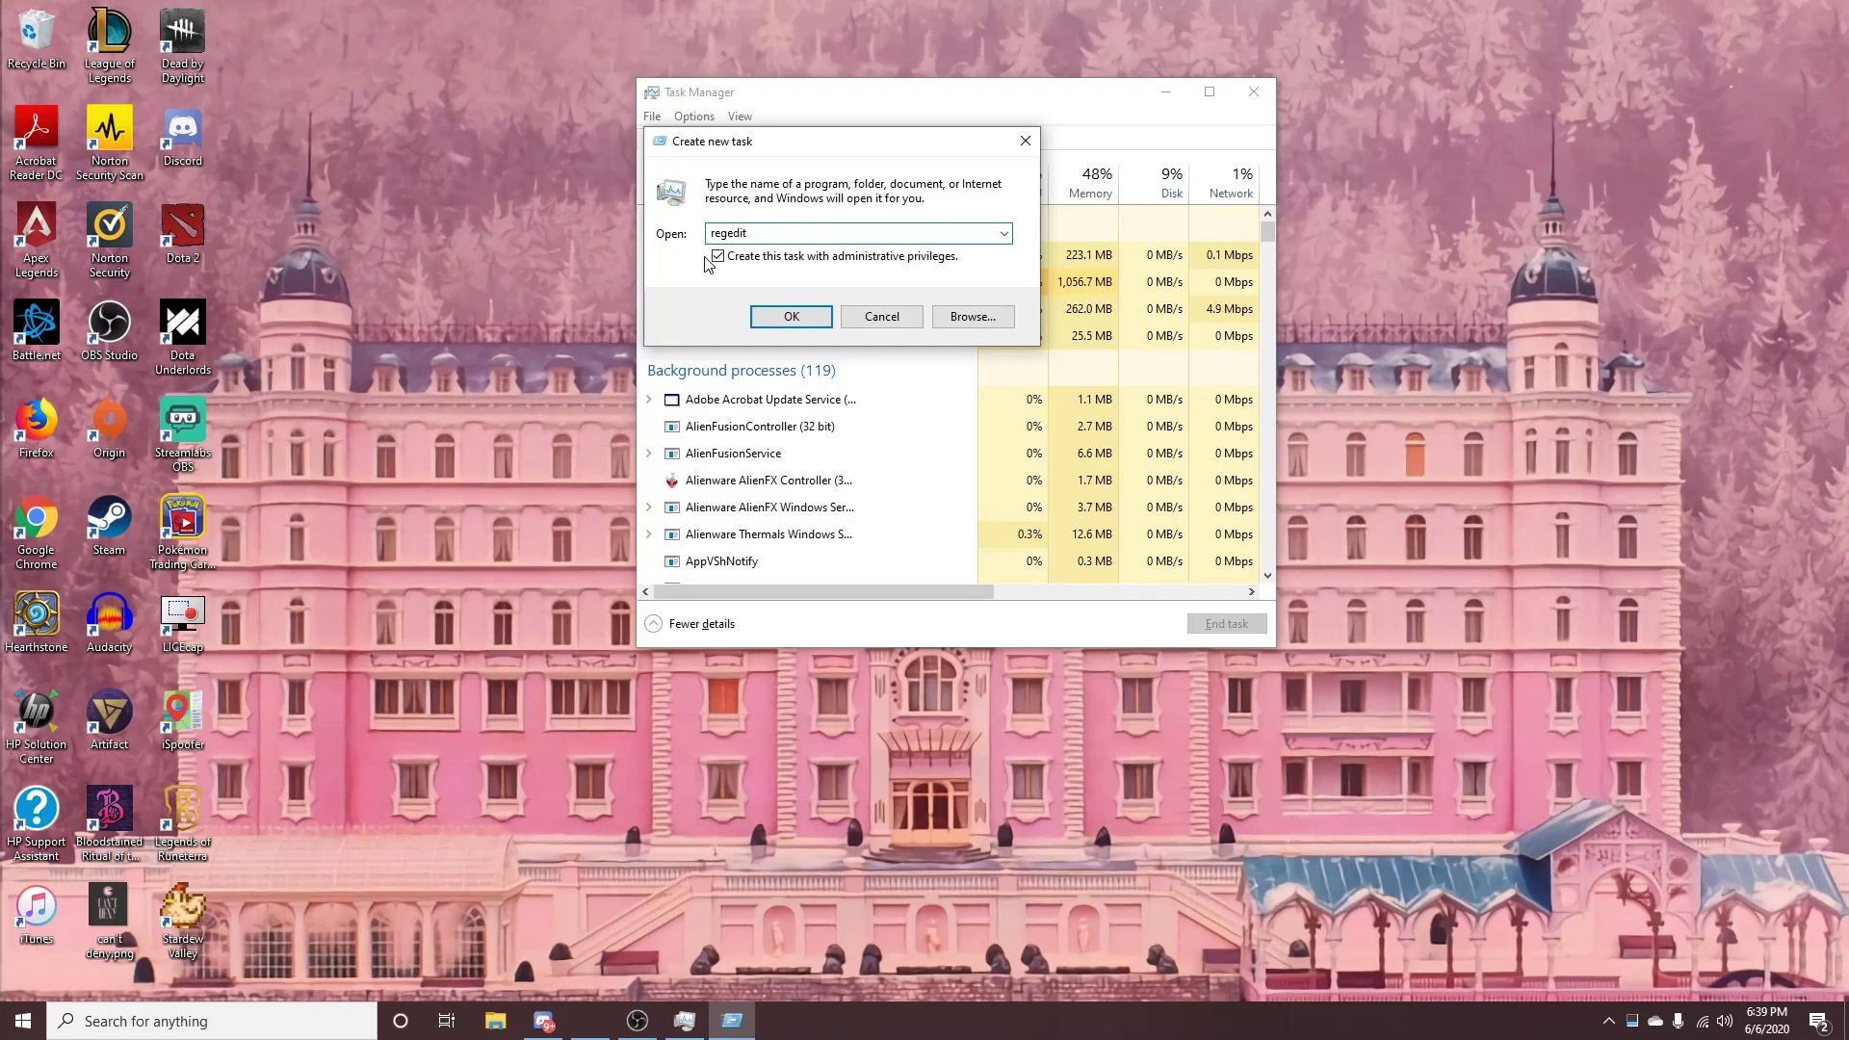
pyautogui.click(785, 316)
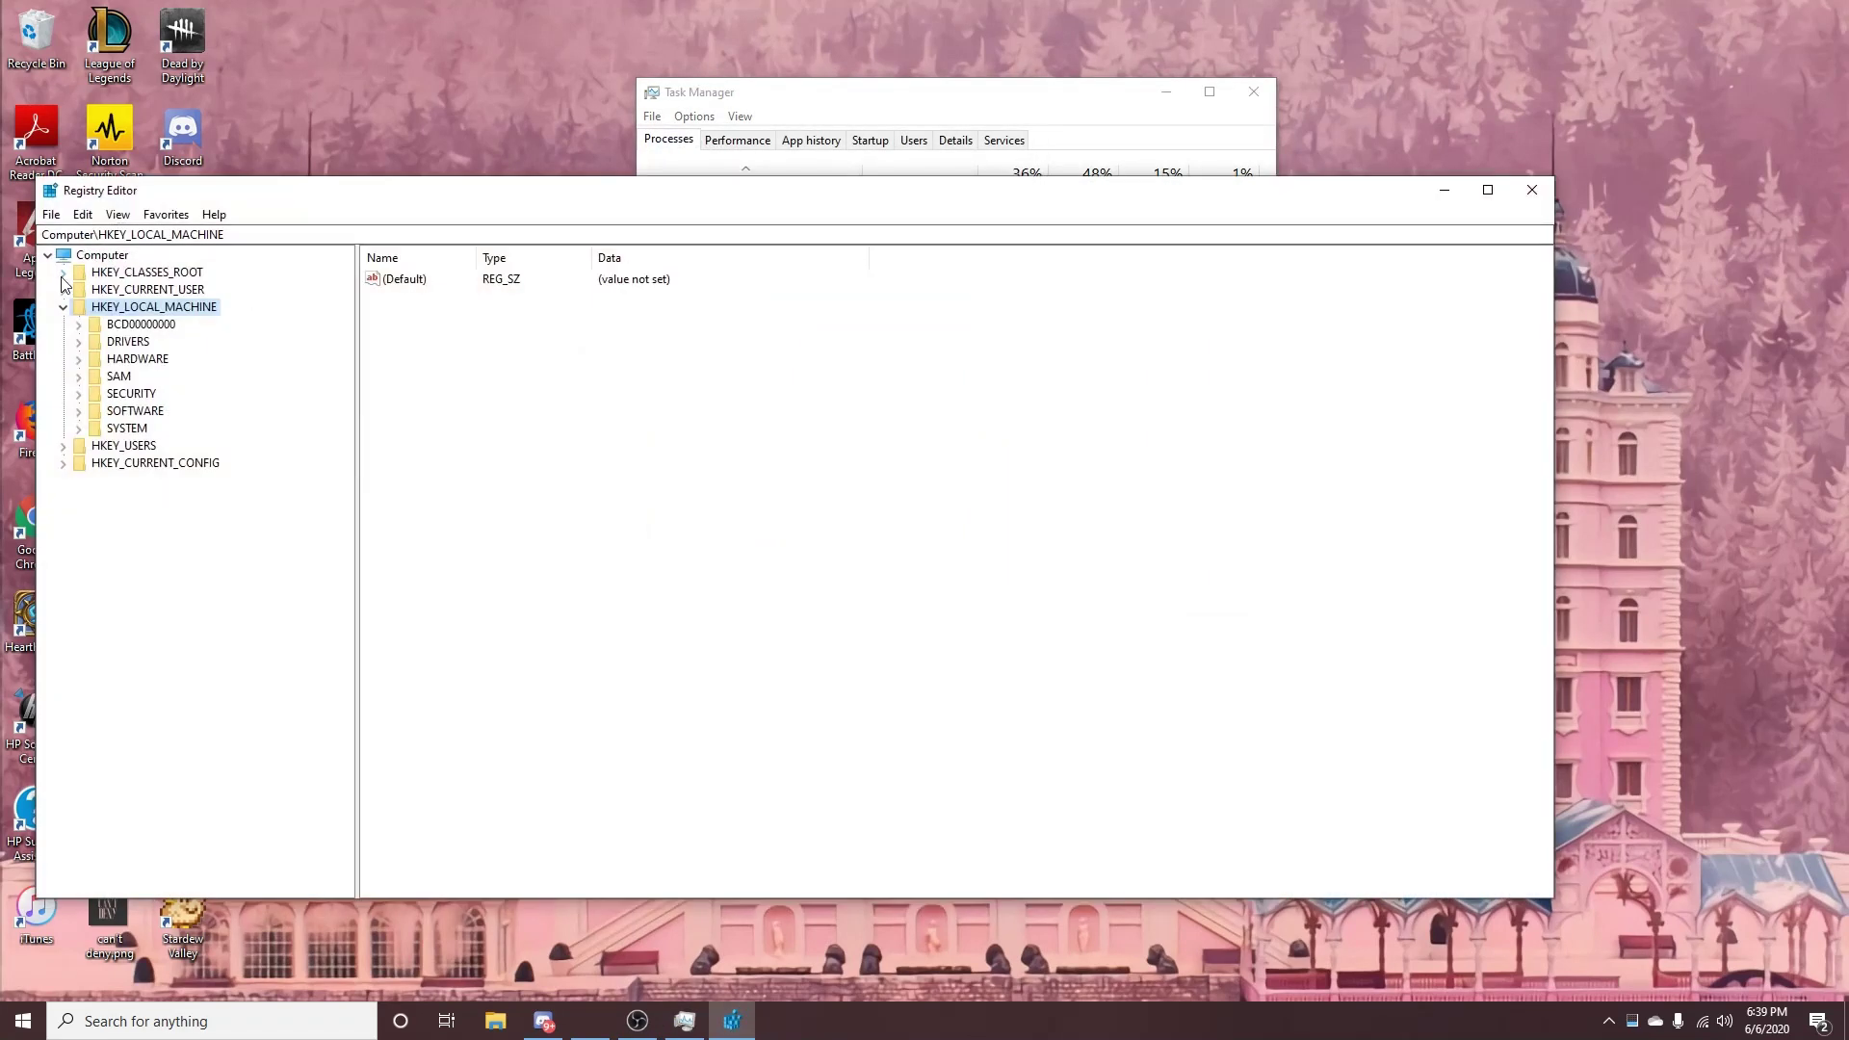
# Navigate to the registry key HKEY_LOCAL_MACHINE\SYSTEM\CurrentControlSet\Control\Keyboard Layout.
pyautogui.click(62, 306)
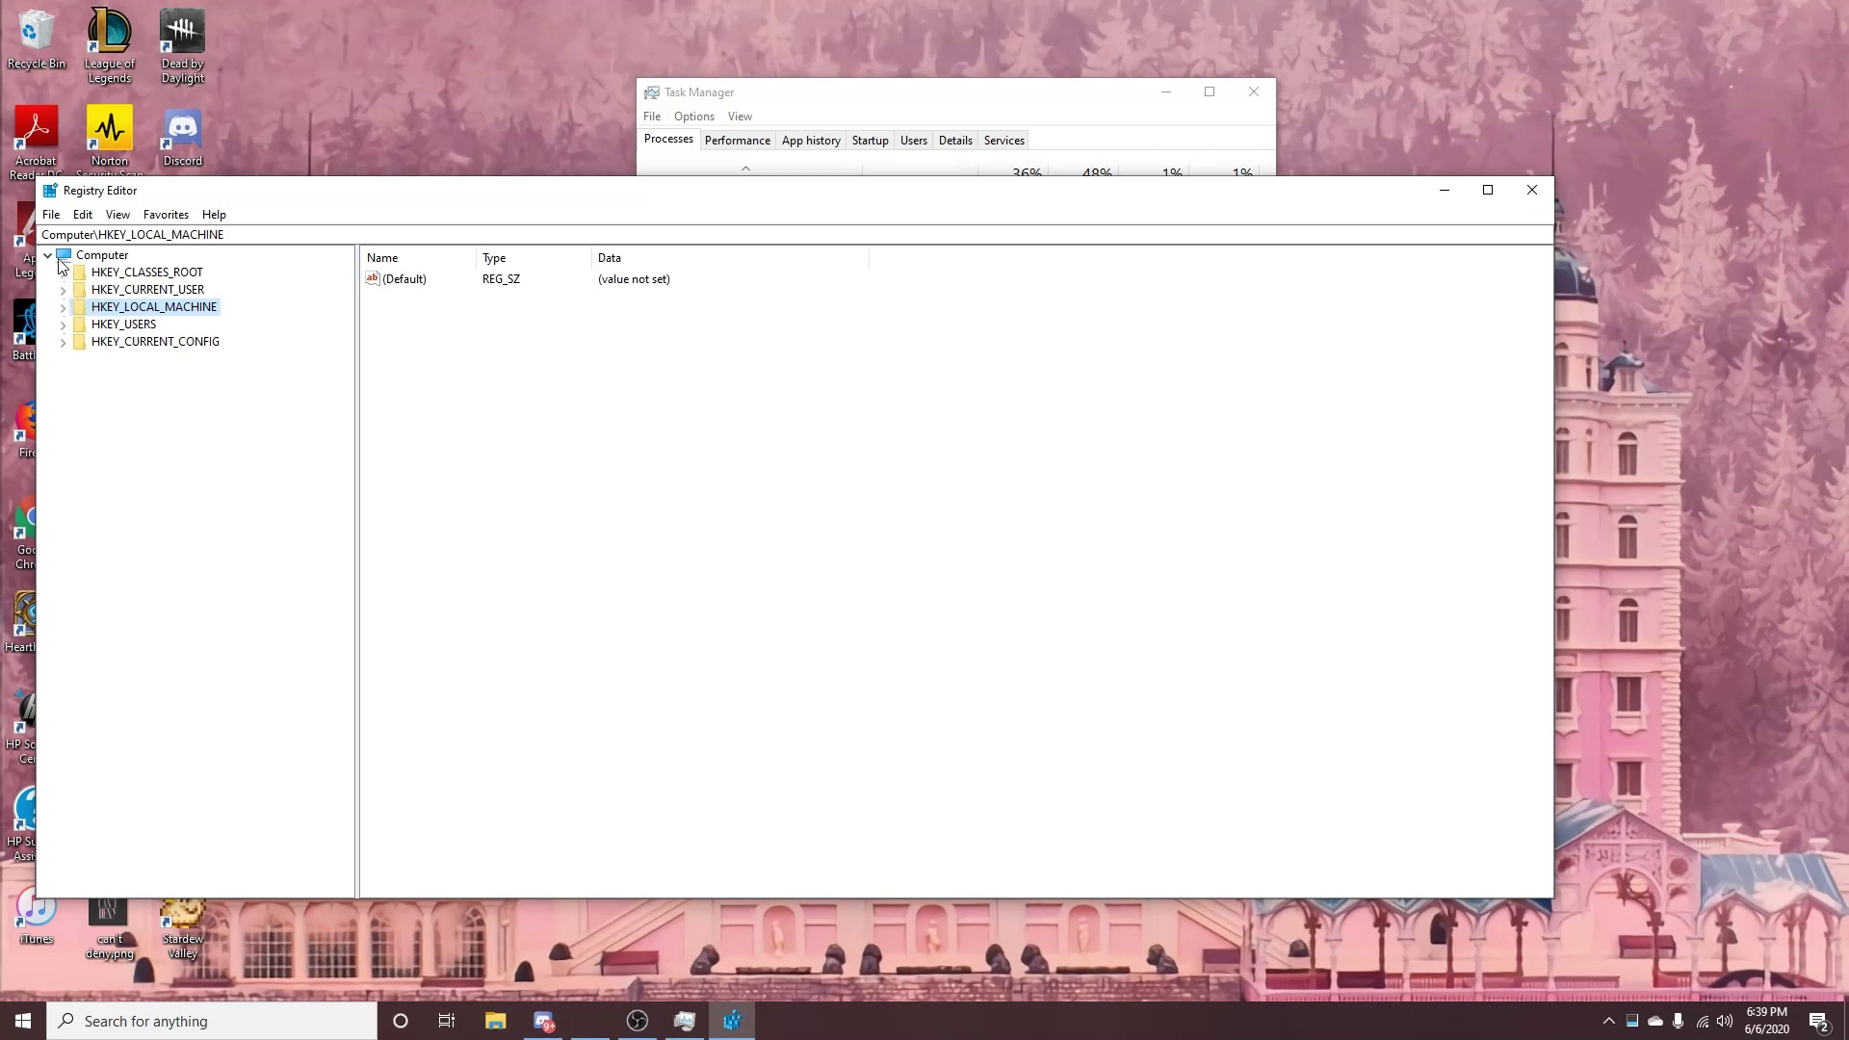
pyautogui.click(65, 308)
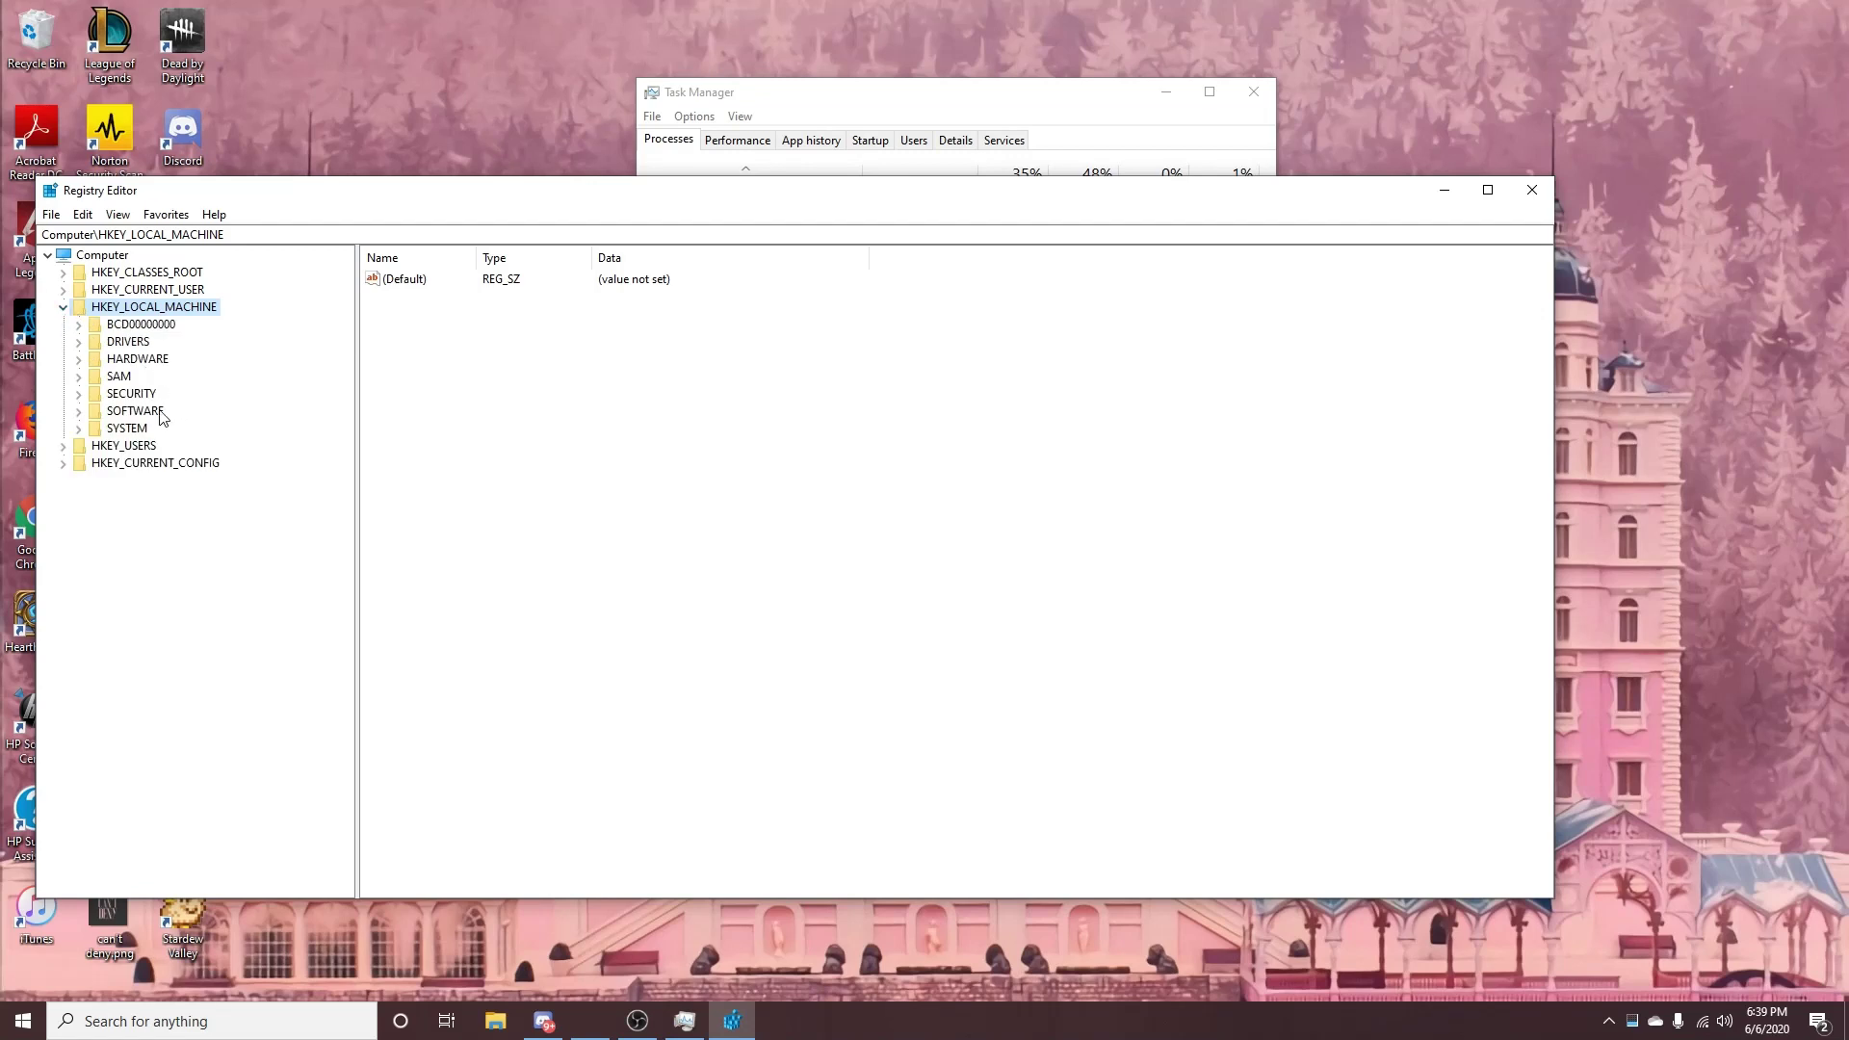
pyautogui.click(79, 429)
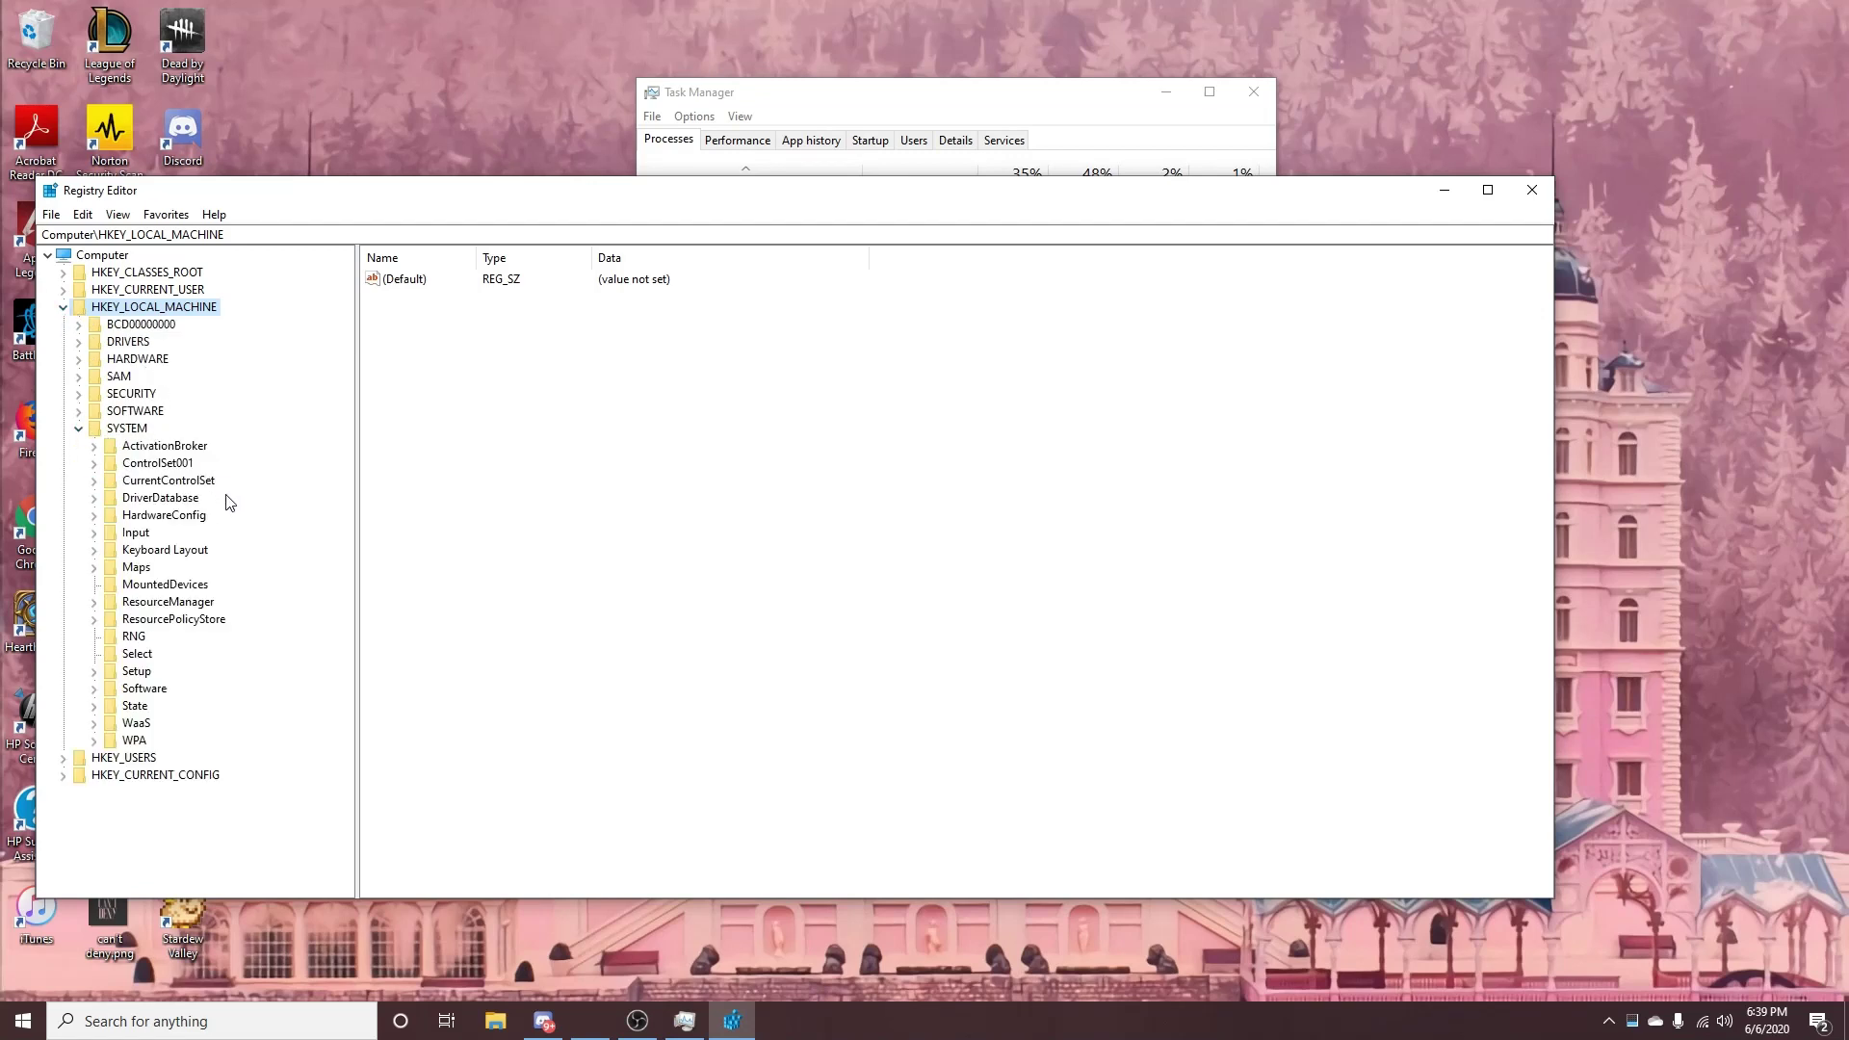
pyautogui.click(95, 481)
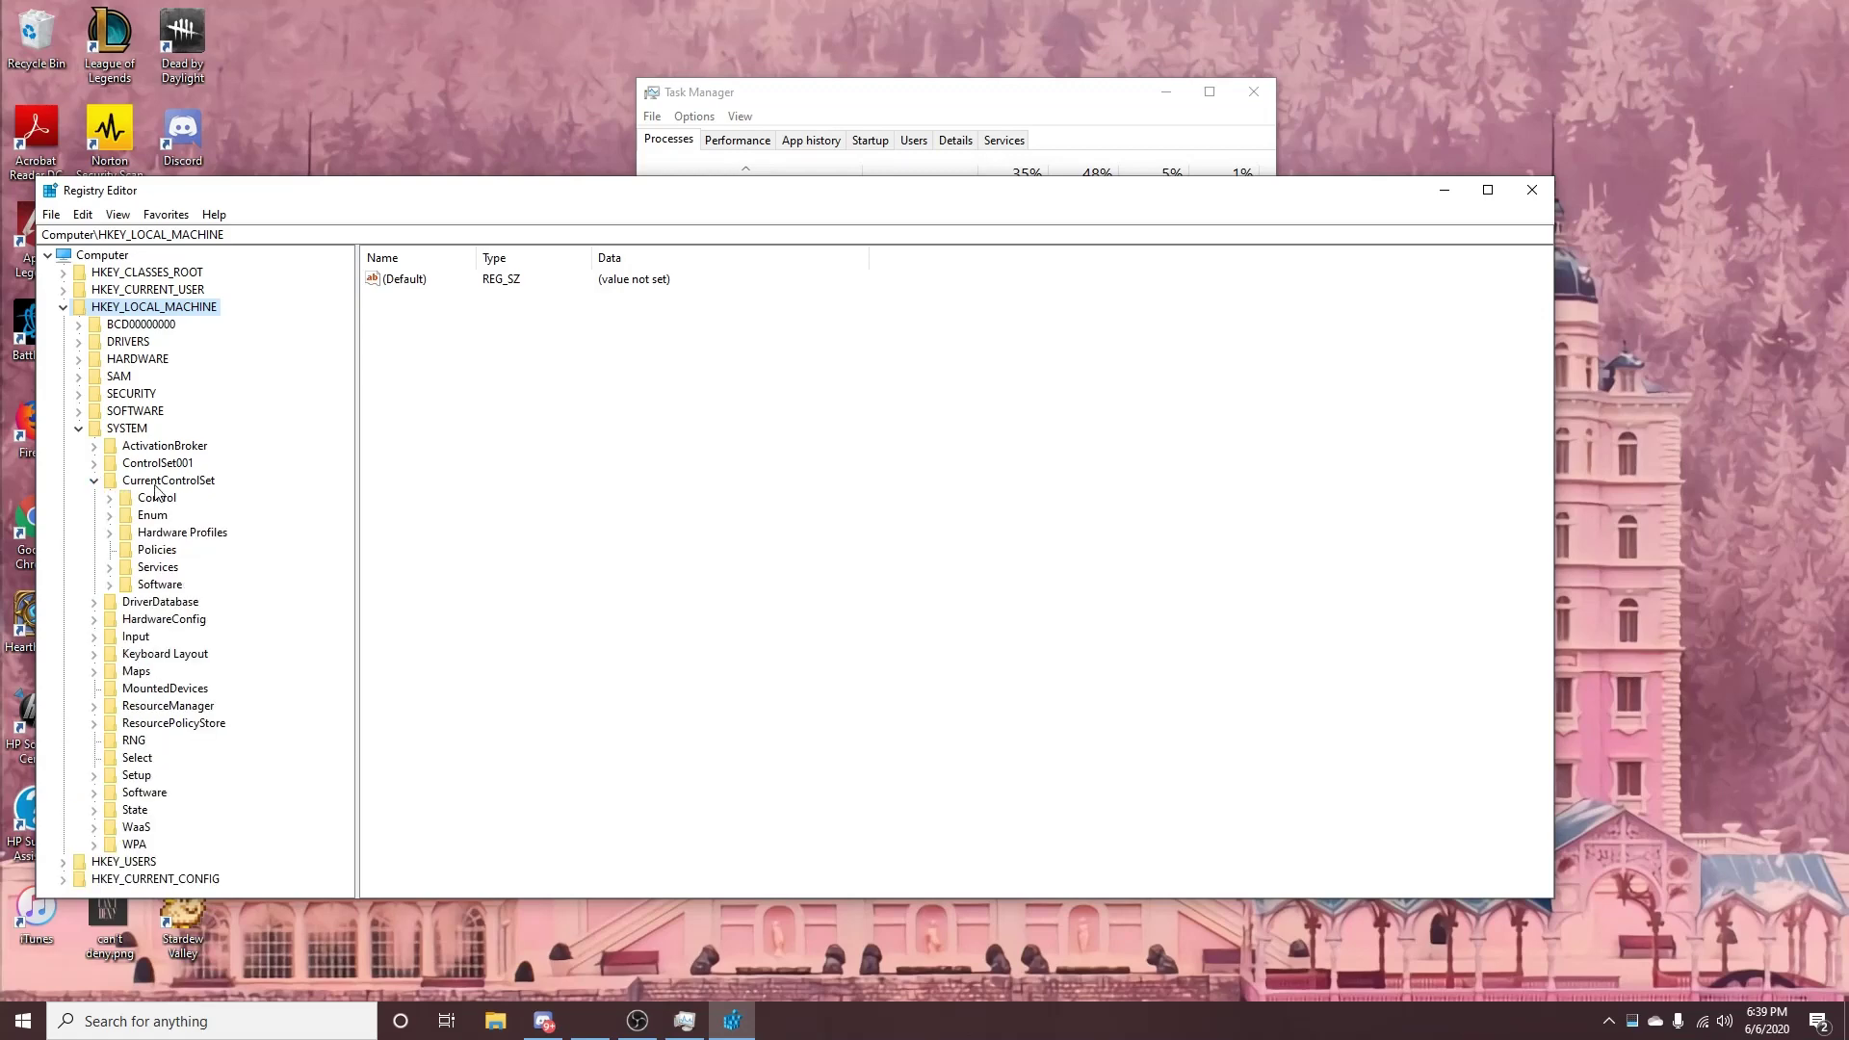
pyautogui.click(109, 499)
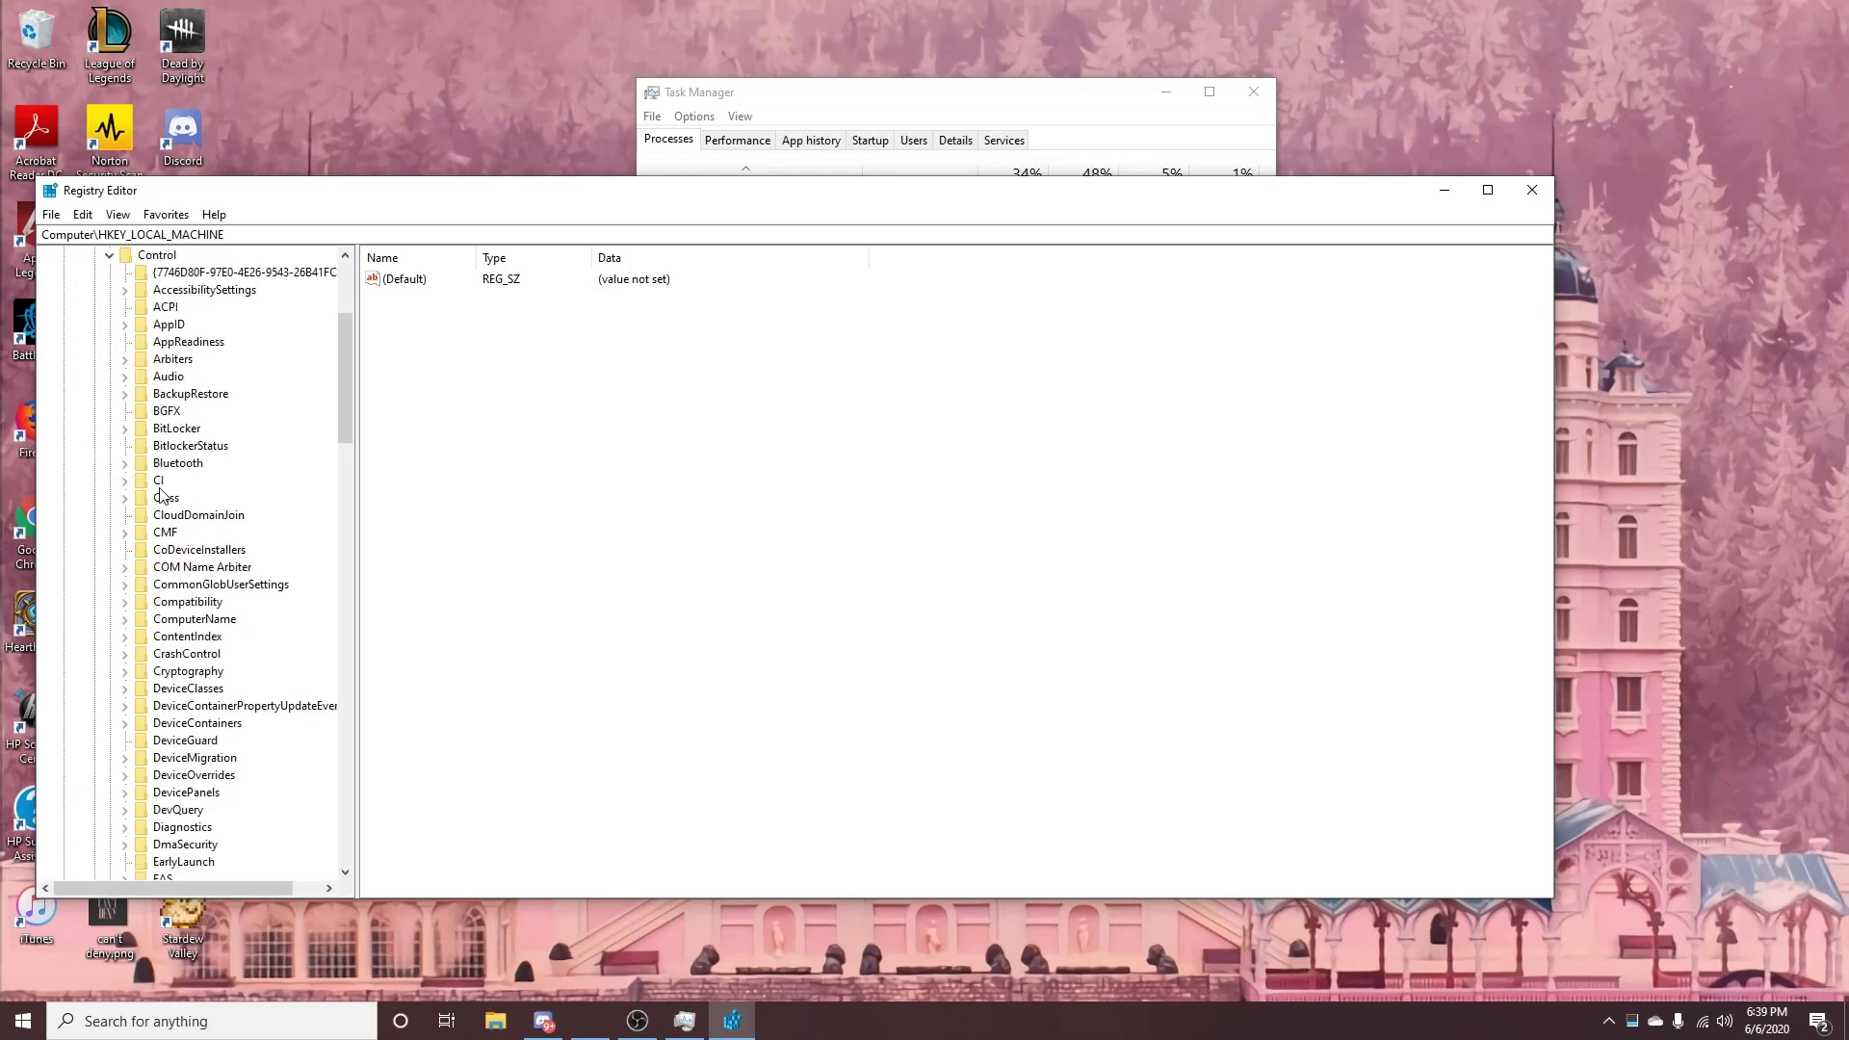
pyautogui.scroll(-10, 202, 499)
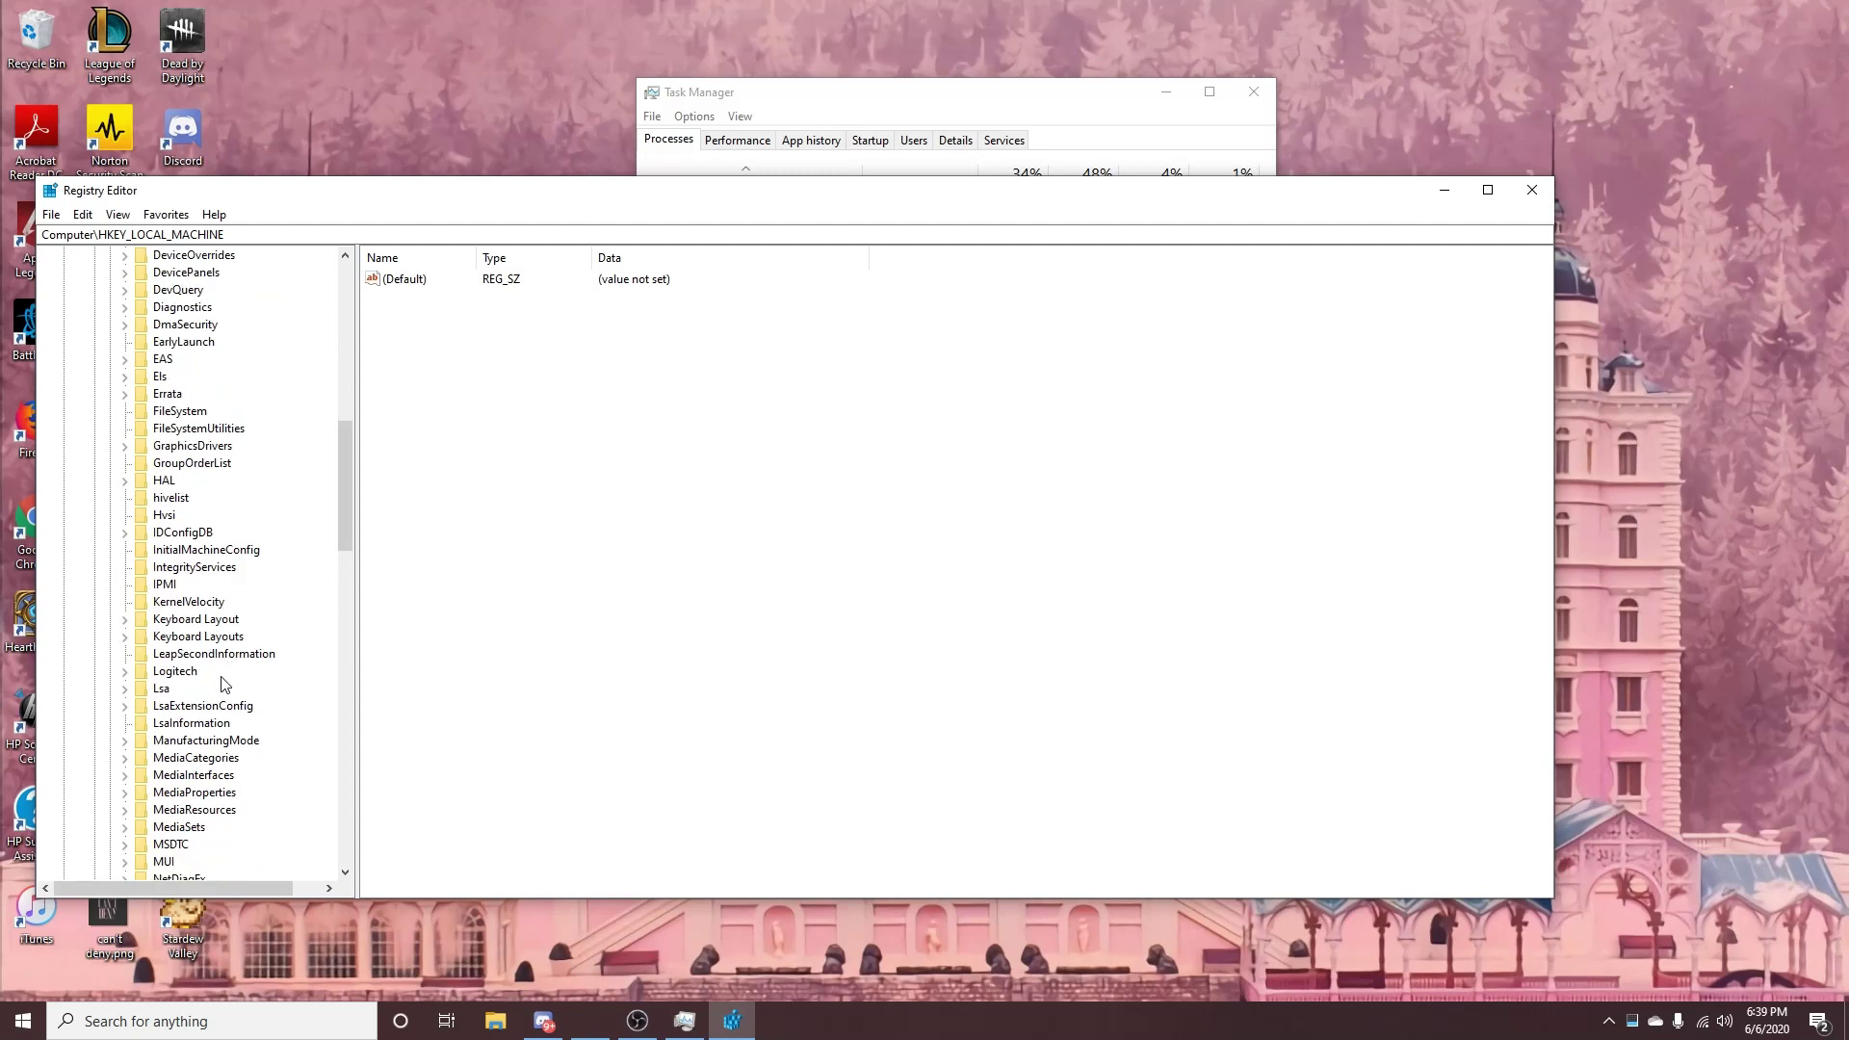
pyautogui.click(124, 619)
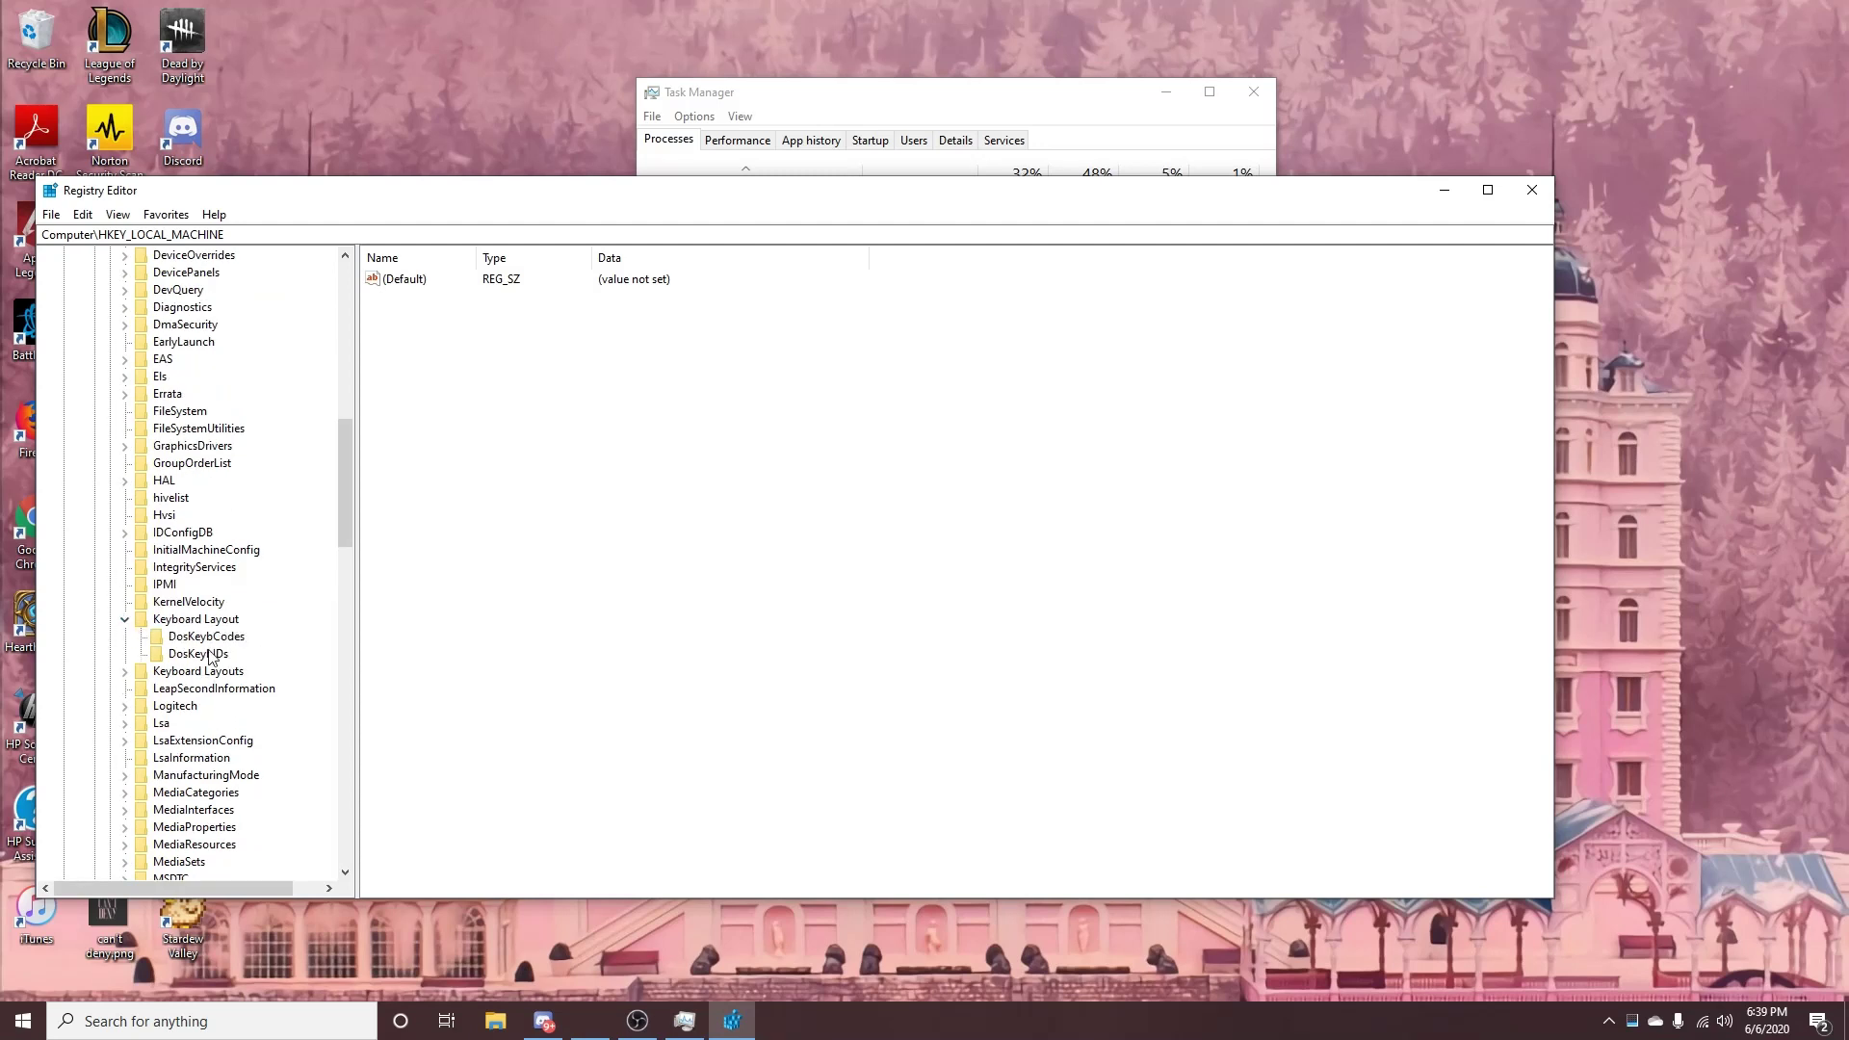
pyautogui.doubleClick(199, 620)
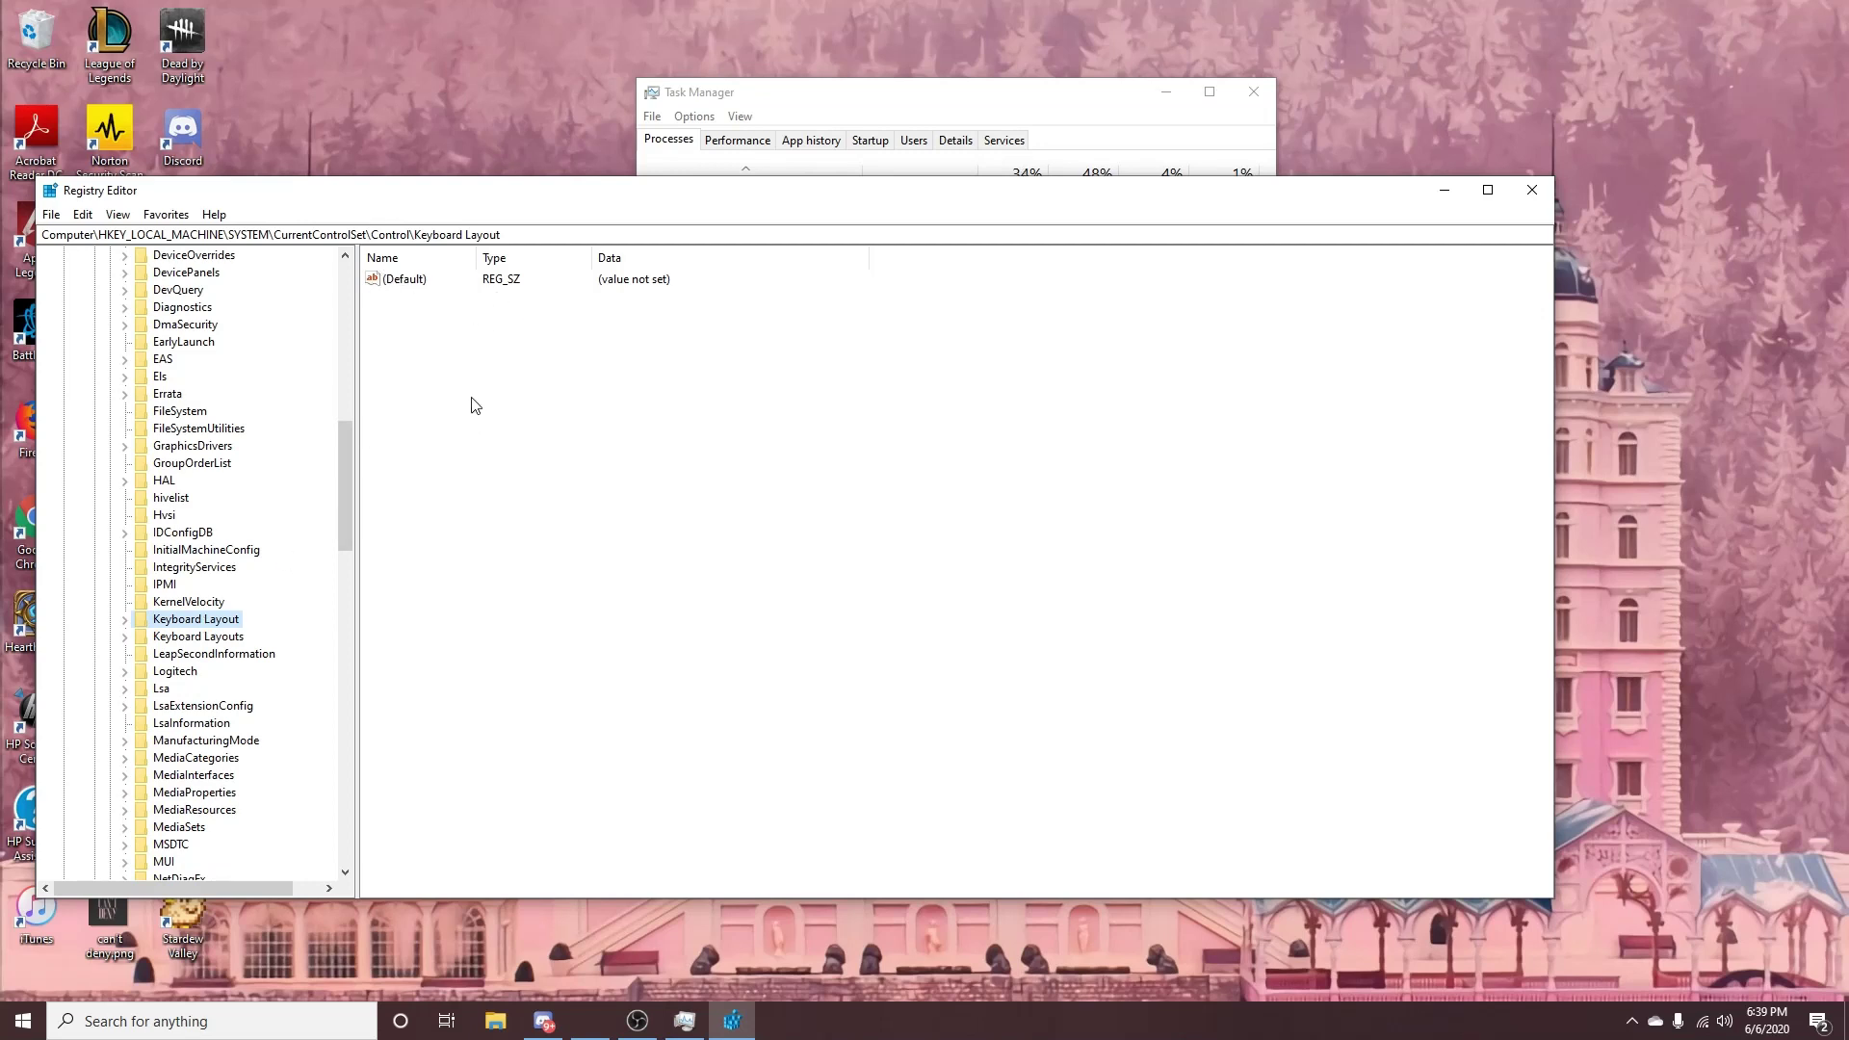
# Create a new binary value named Scancode Map in the Keyboard Layout key.
pyautogui.rightClick(449, 354)
pyautogui.moveTo(518, 366)
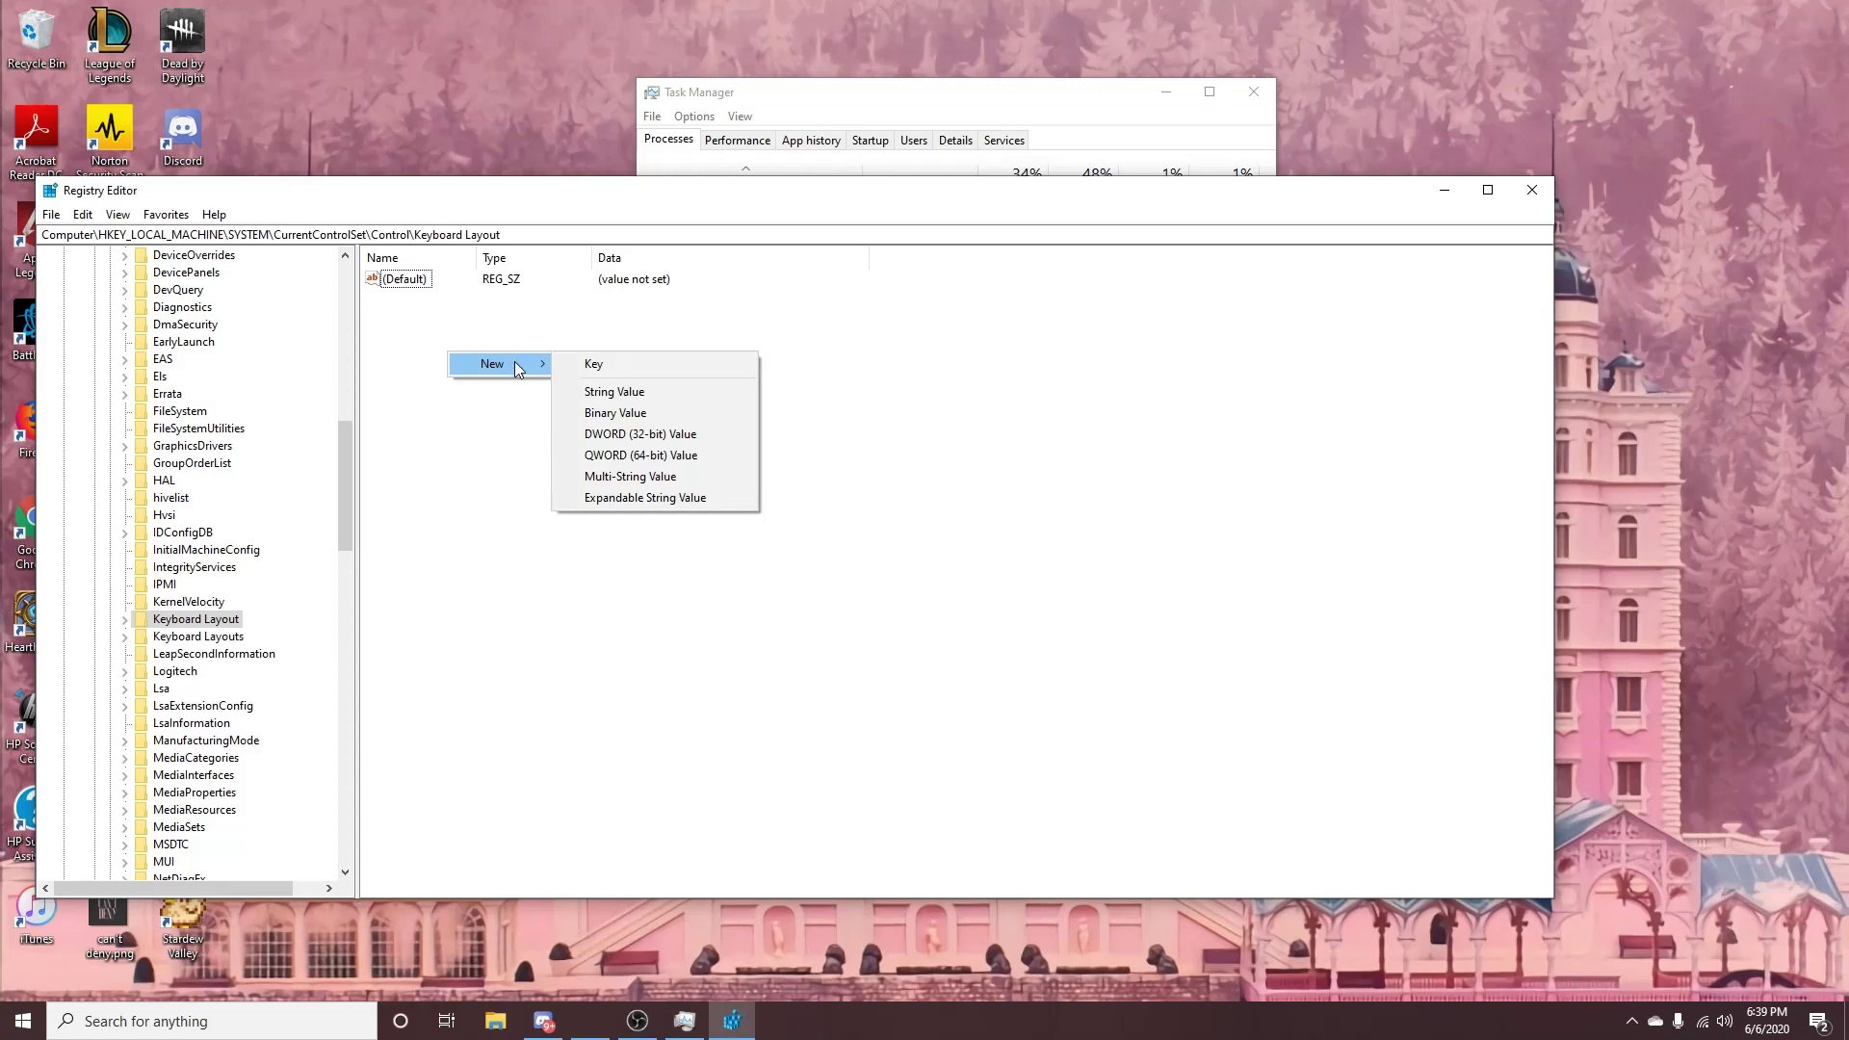
pyautogui.click(600, 417)
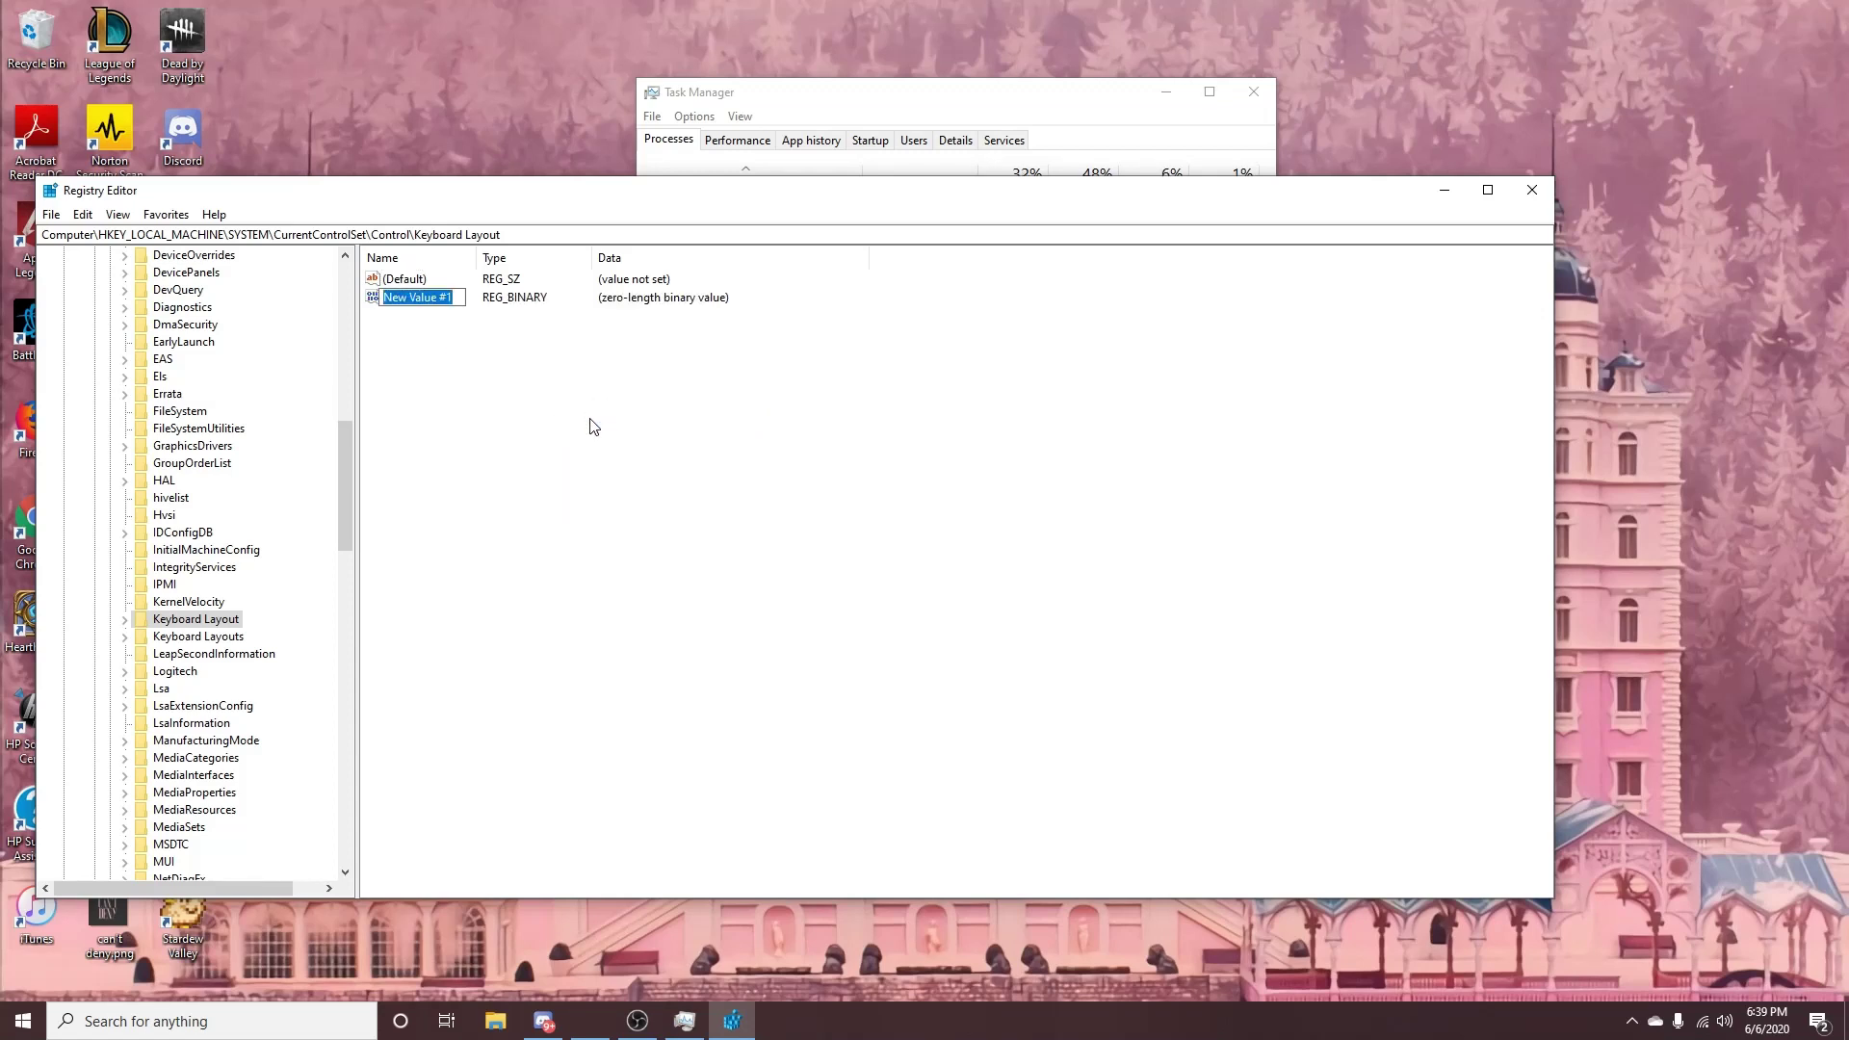
pyautogui.write('Scancode Map')
pyautogui.press('Return')
# Enter eight 00 bytes followed by 03 00 00 as the start of the Scancode Map value data.
pyautogui.doubleClick(441, 300)
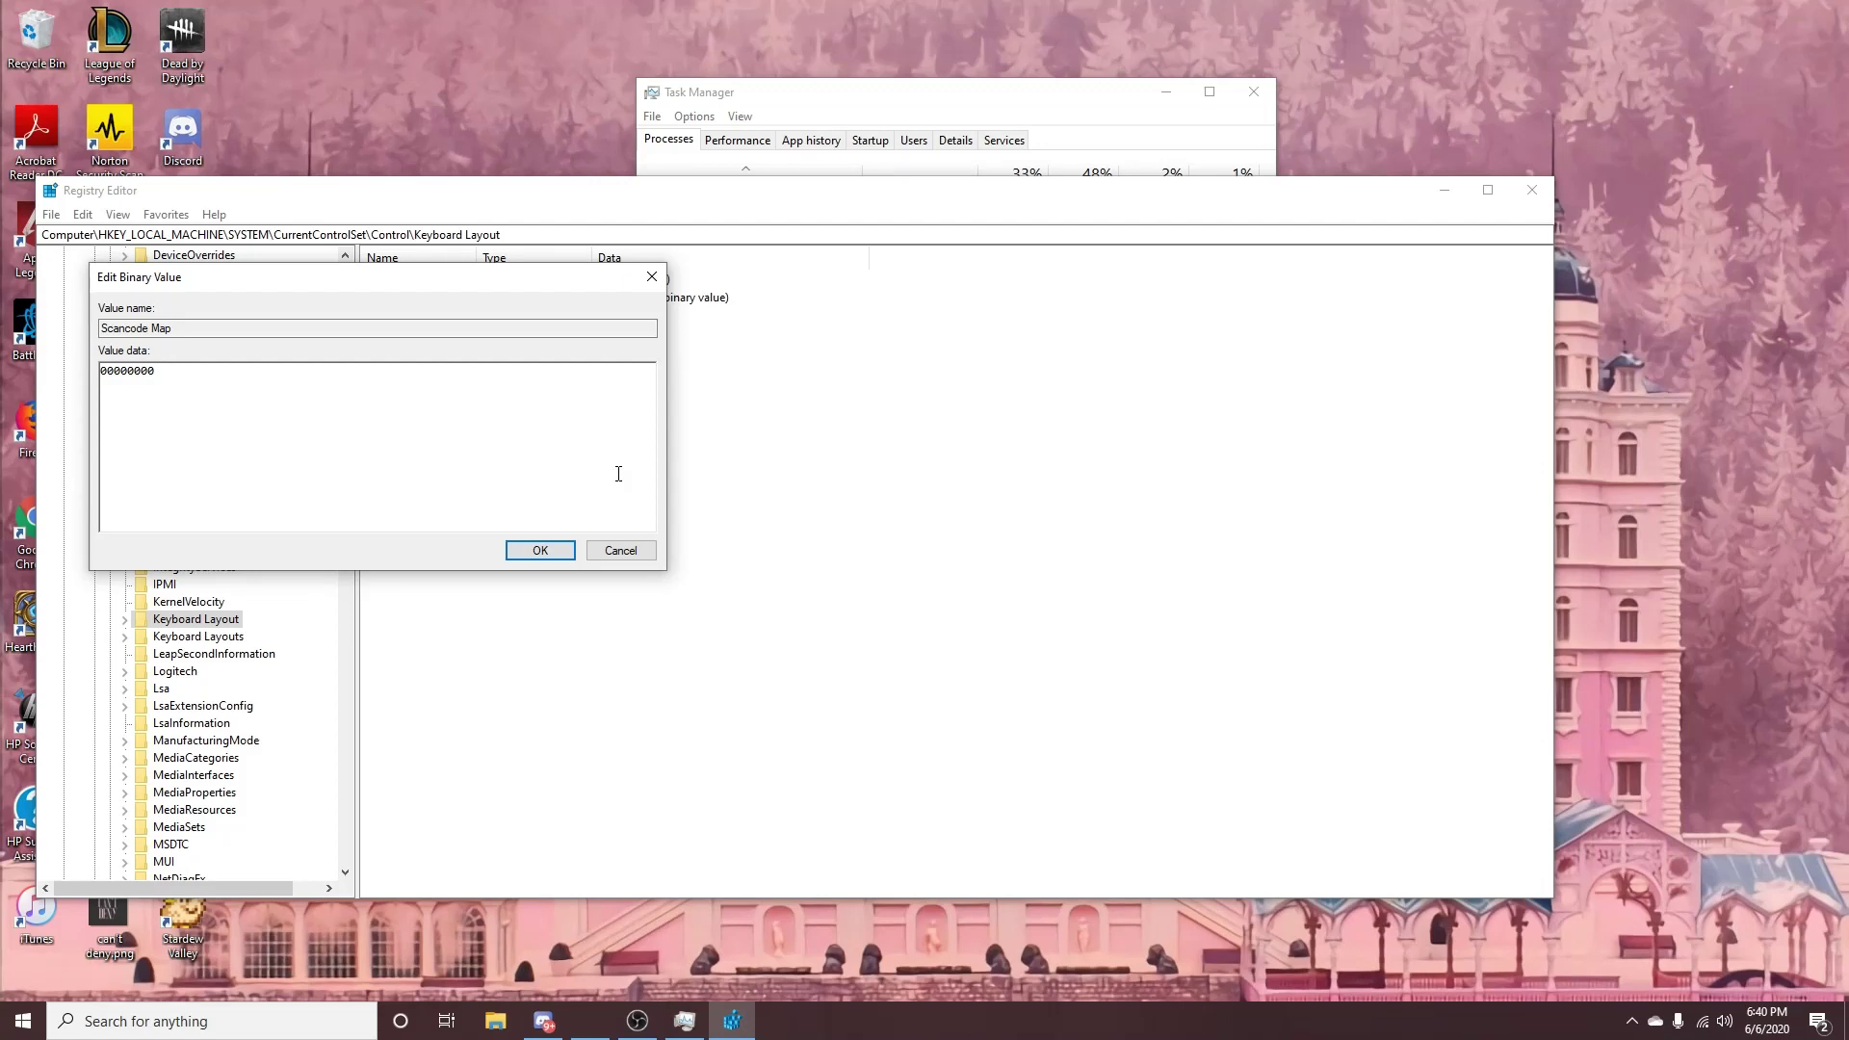
pyautogui.write('00')
pyautogui.write('00')
pyautogui.write('0000 ')
pyautogui.write('00 ')
pyautogui.write('00 00 ')
pyautogui.write('00')
pyautogui.write('30')
pyautogui.press('BackSpace')
pyautogui.write('030000')
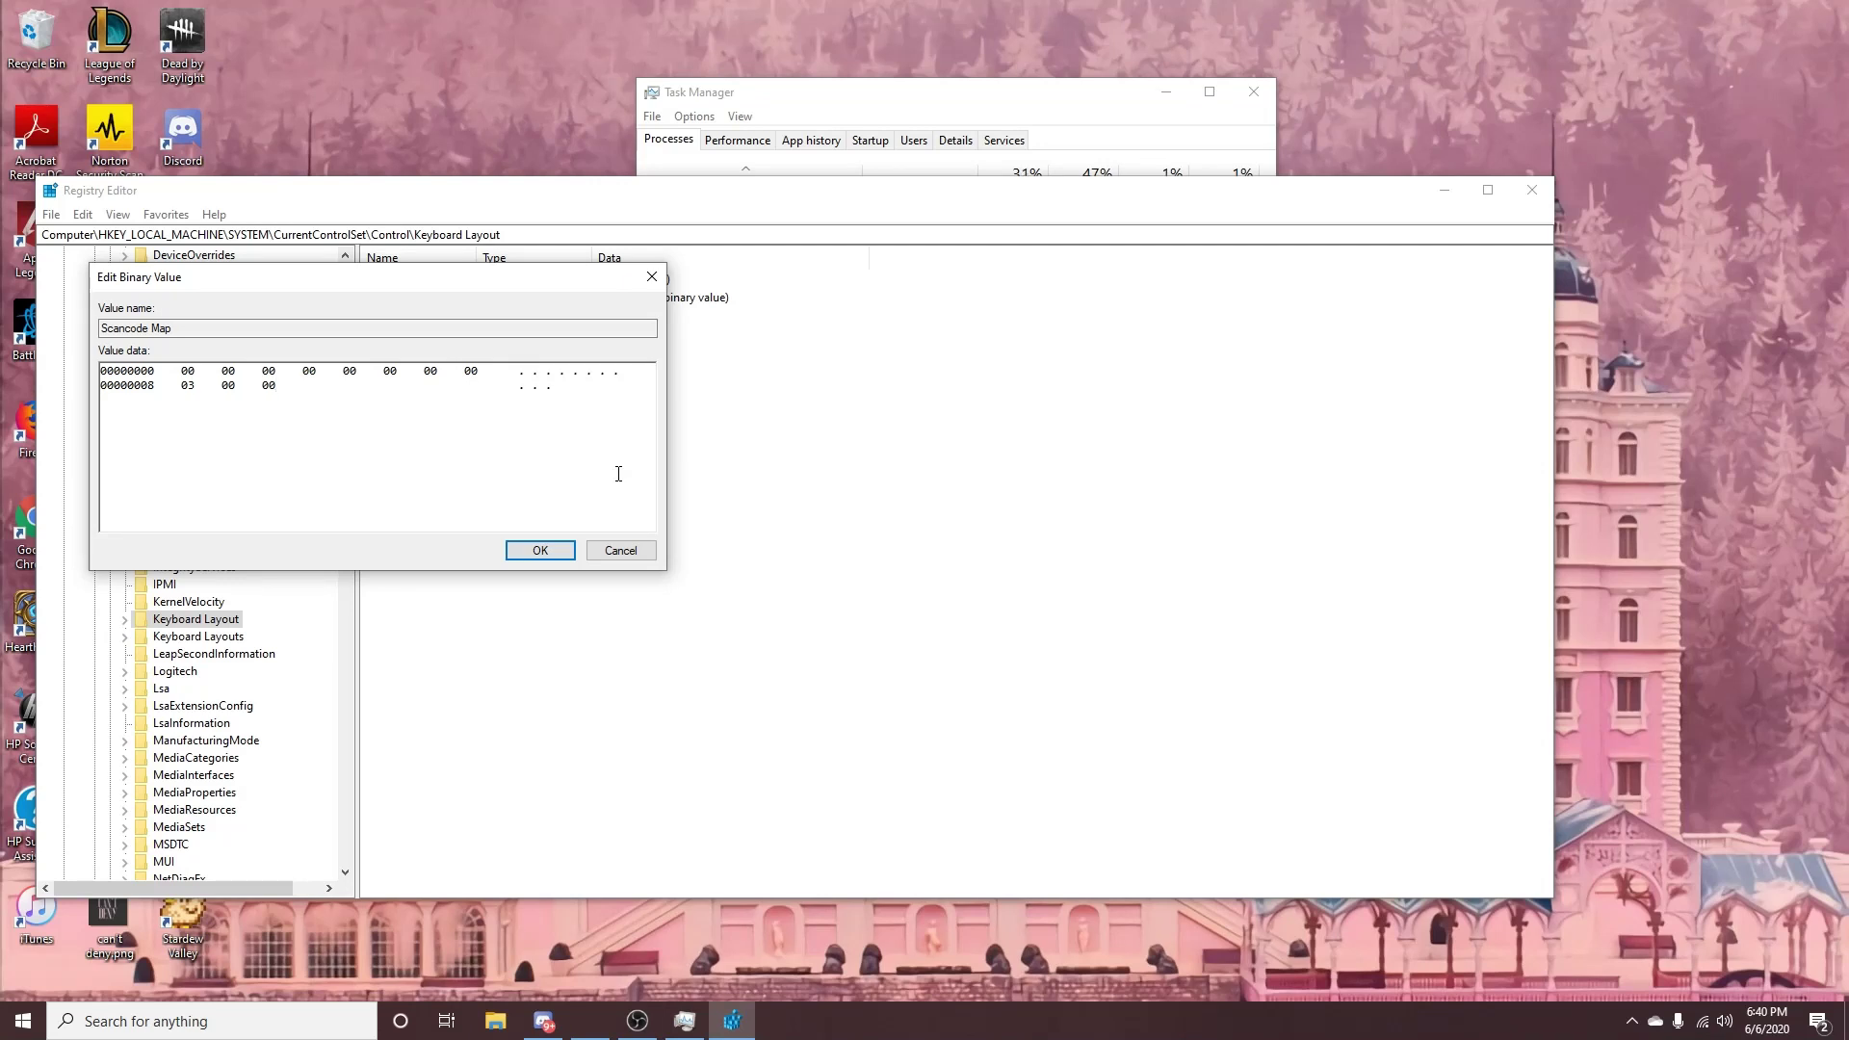
# Complete the data with 00 00 00 5B E0 00 00 5C E0 00 00 00 00, save it and close Registry Editor.
pyautogui.write('00000005B0')
pyautogui.press('BackSpace')
pyautogui.press('BackSpace')
pyautogui.write('00')
pyautogui.write('50')
pyautogui.write('E0')
pyautogui.write('00')
pyautogui.write('00')
pyautogui.press('BackSpace')
pyautogui.write('00  5C  E0  00  00  ')
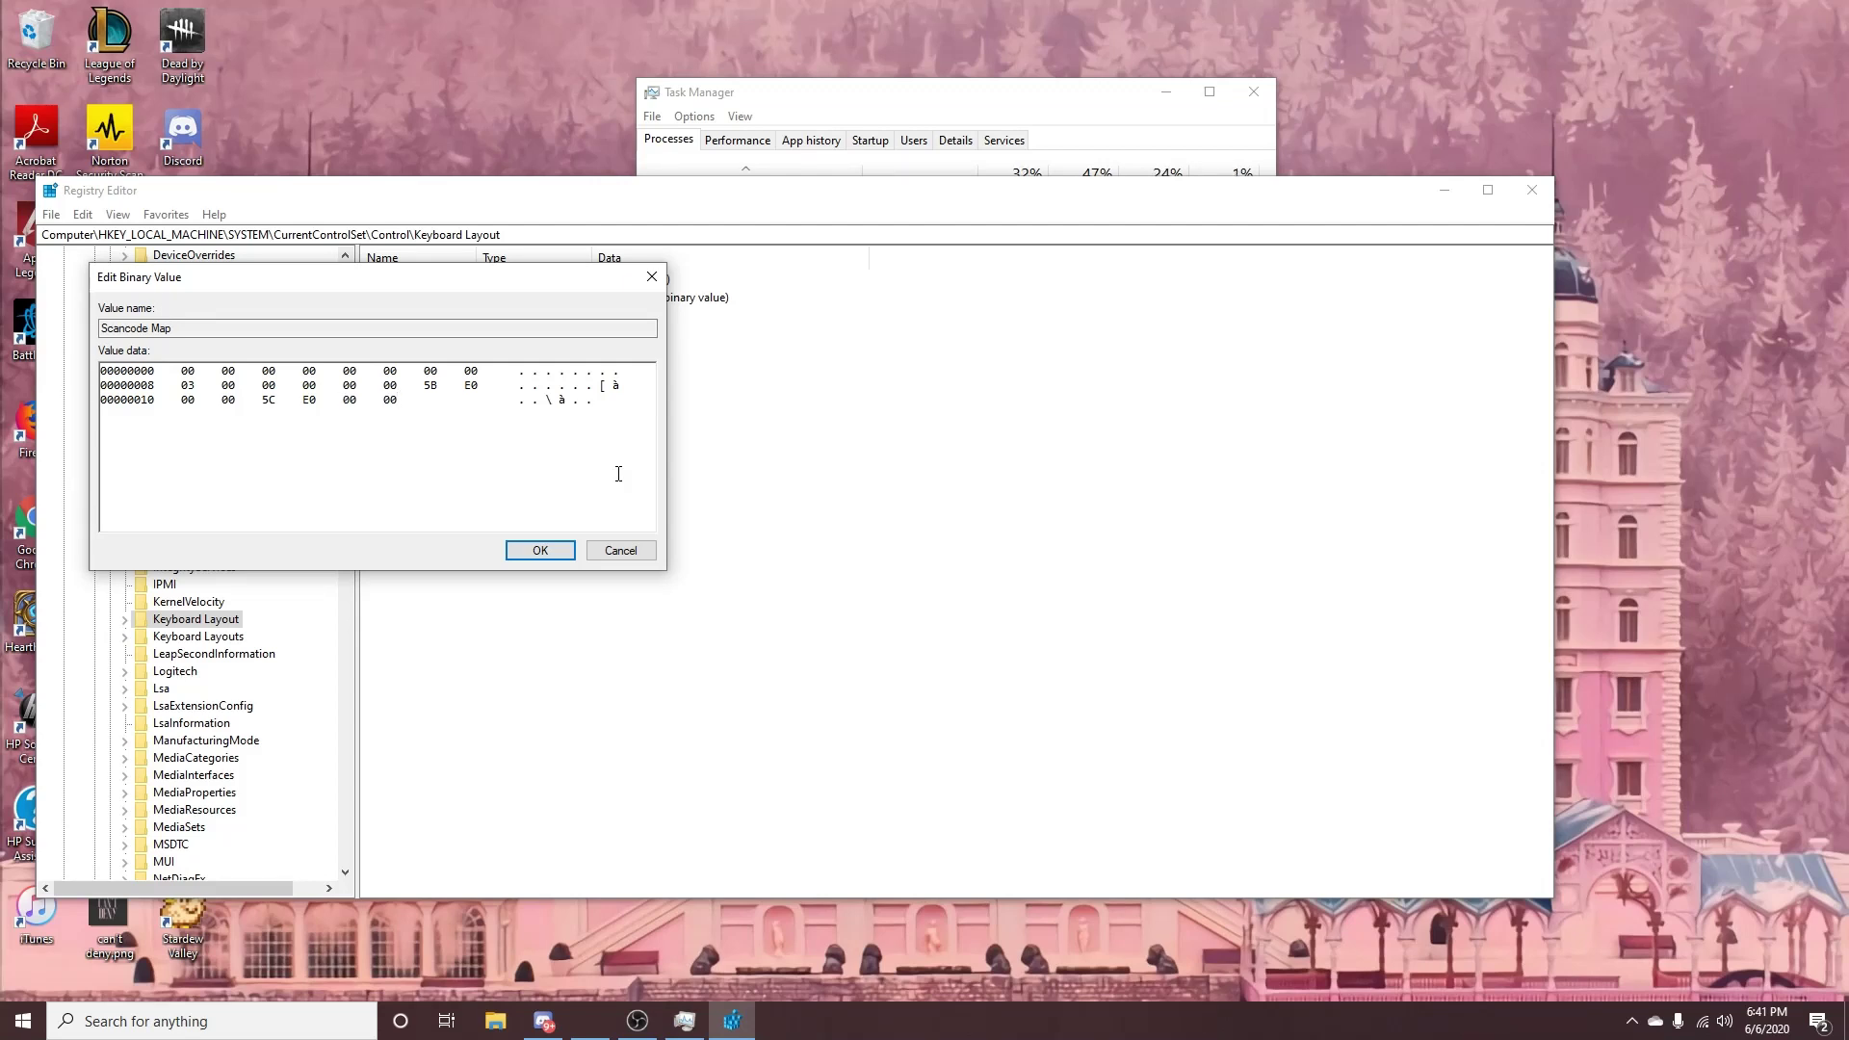
pyautogui.write('00  00')
pyautogui.click(540, 550)
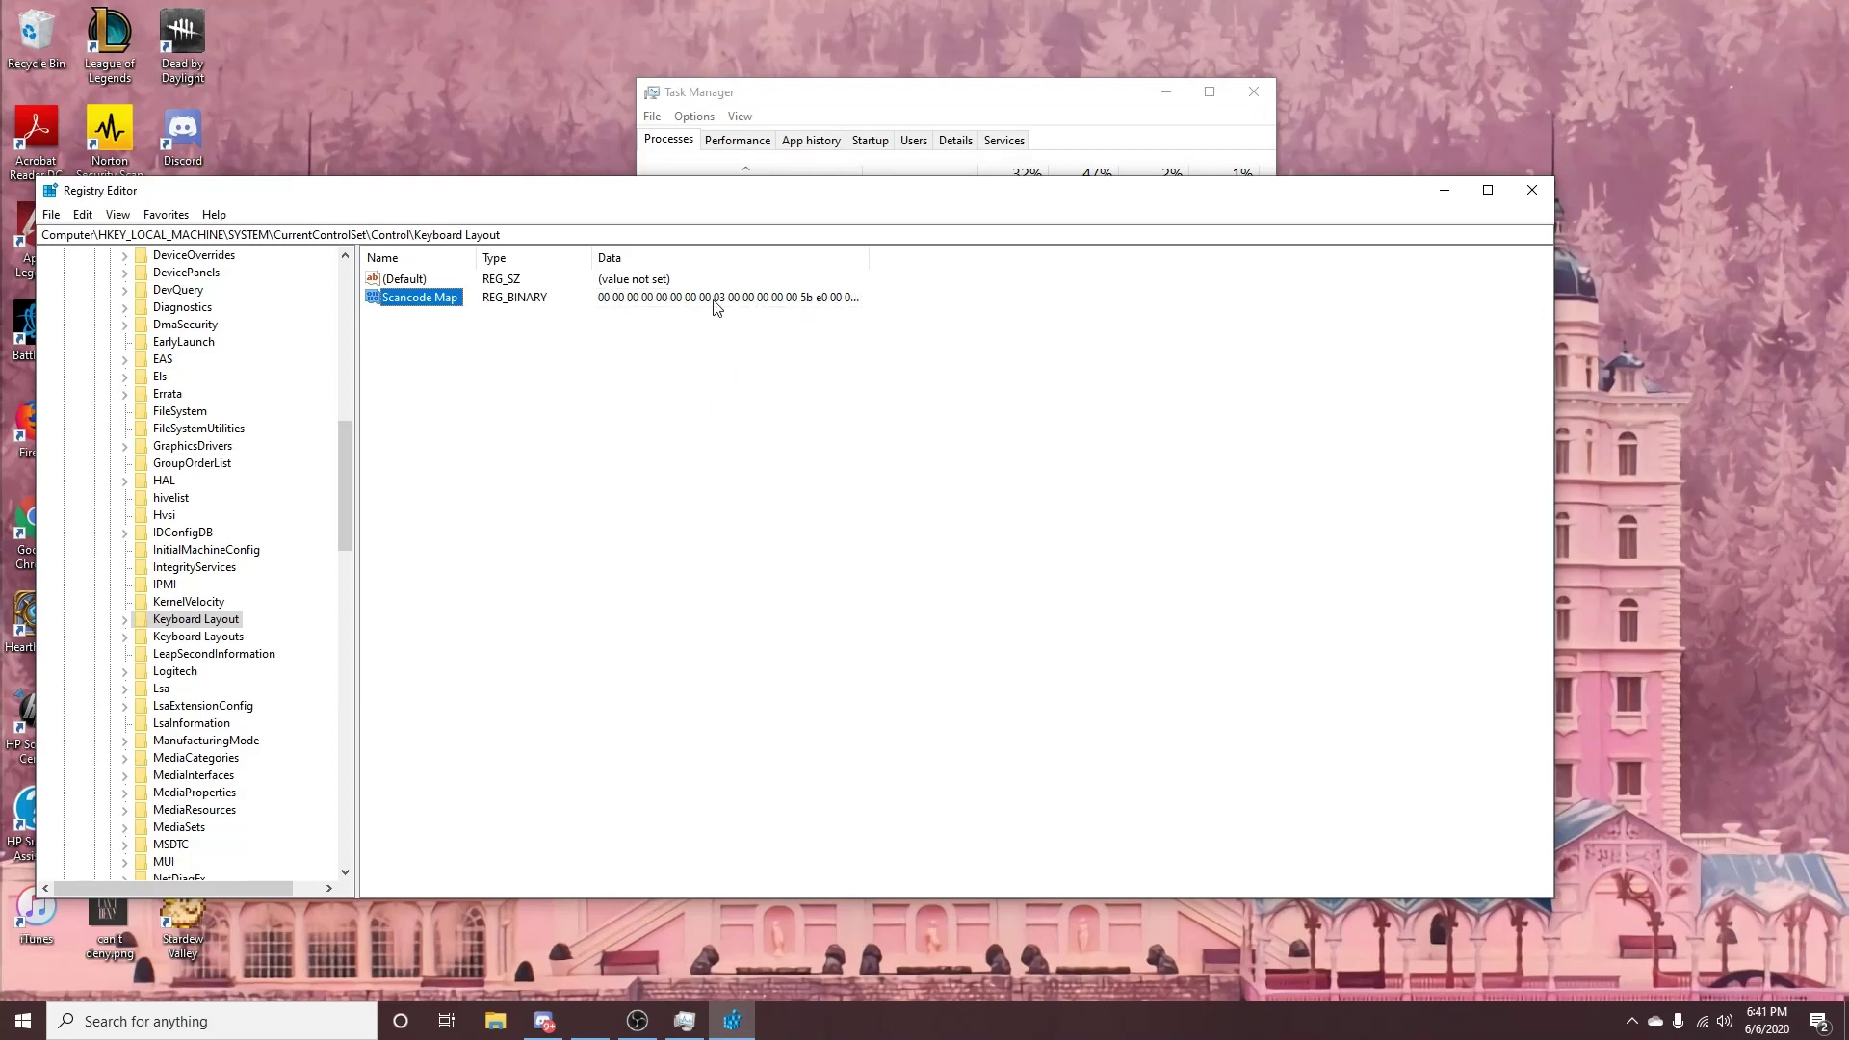
pyautogui.click(1529, 189)
pyautogui.click(637, 1021)
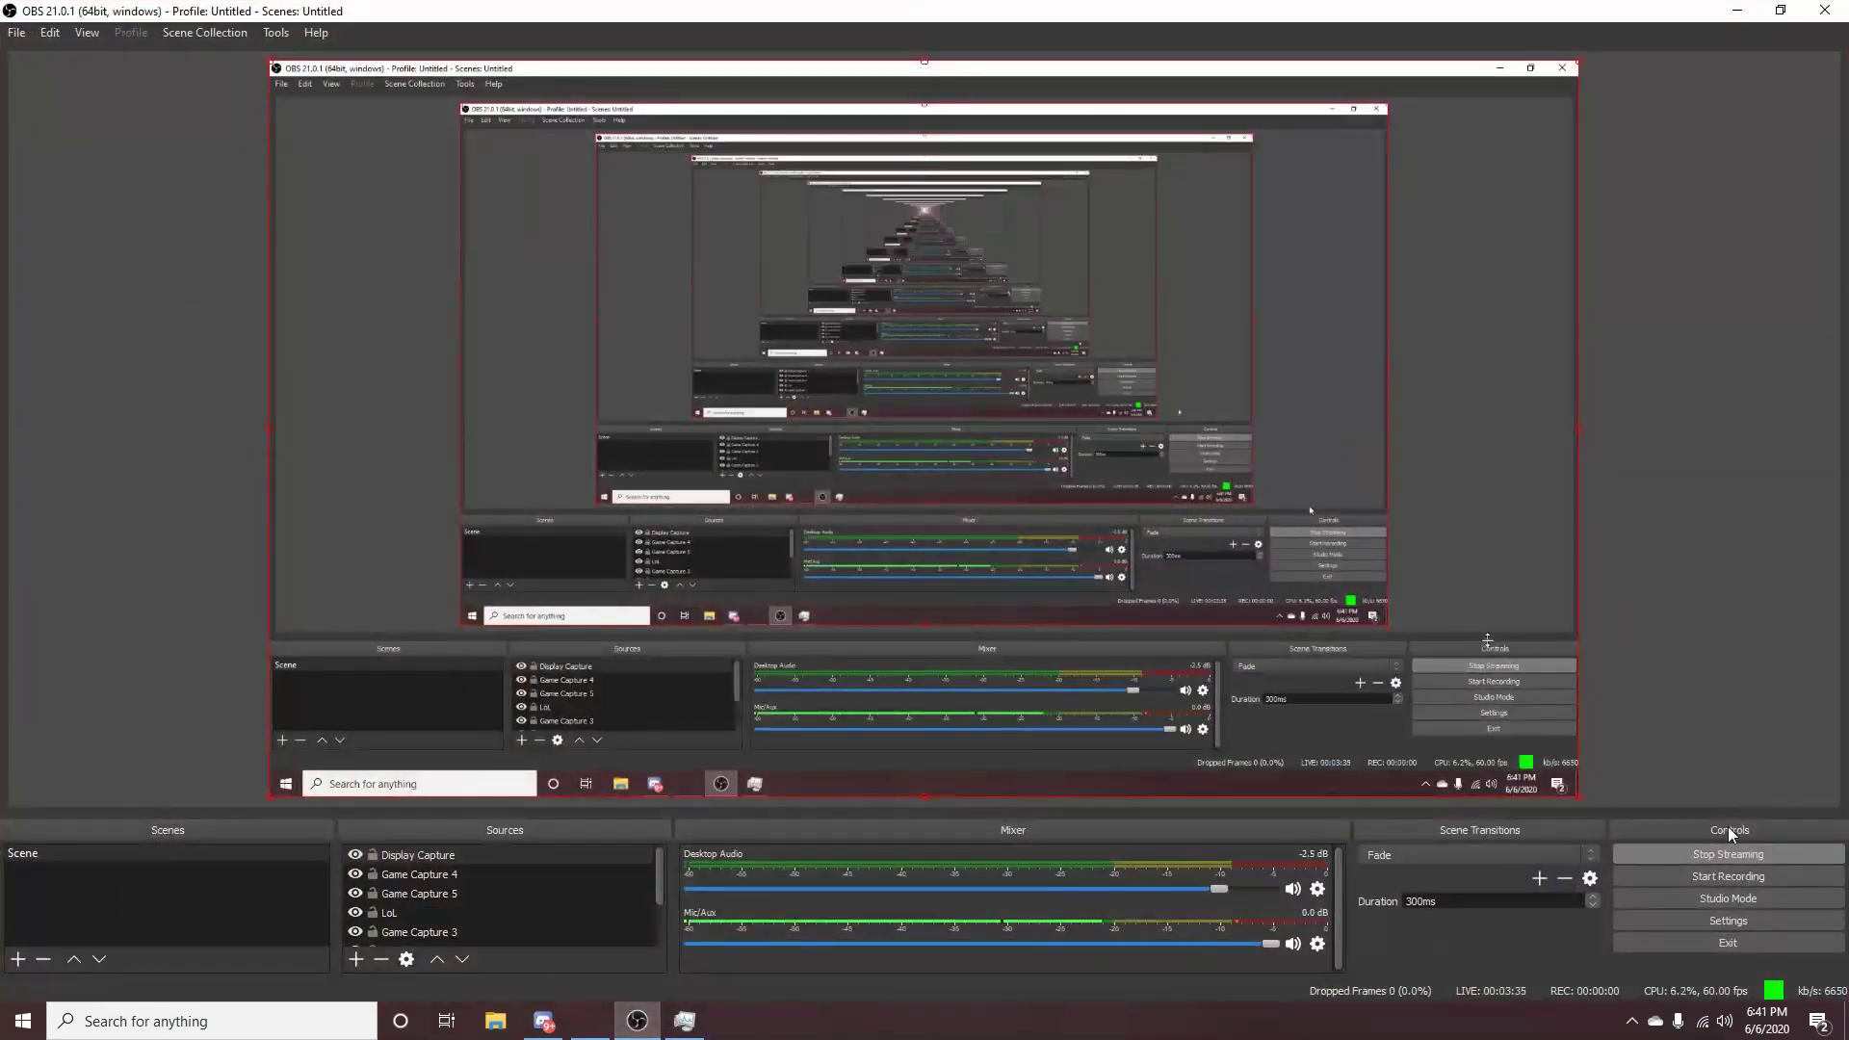
pyautogui.press('super')
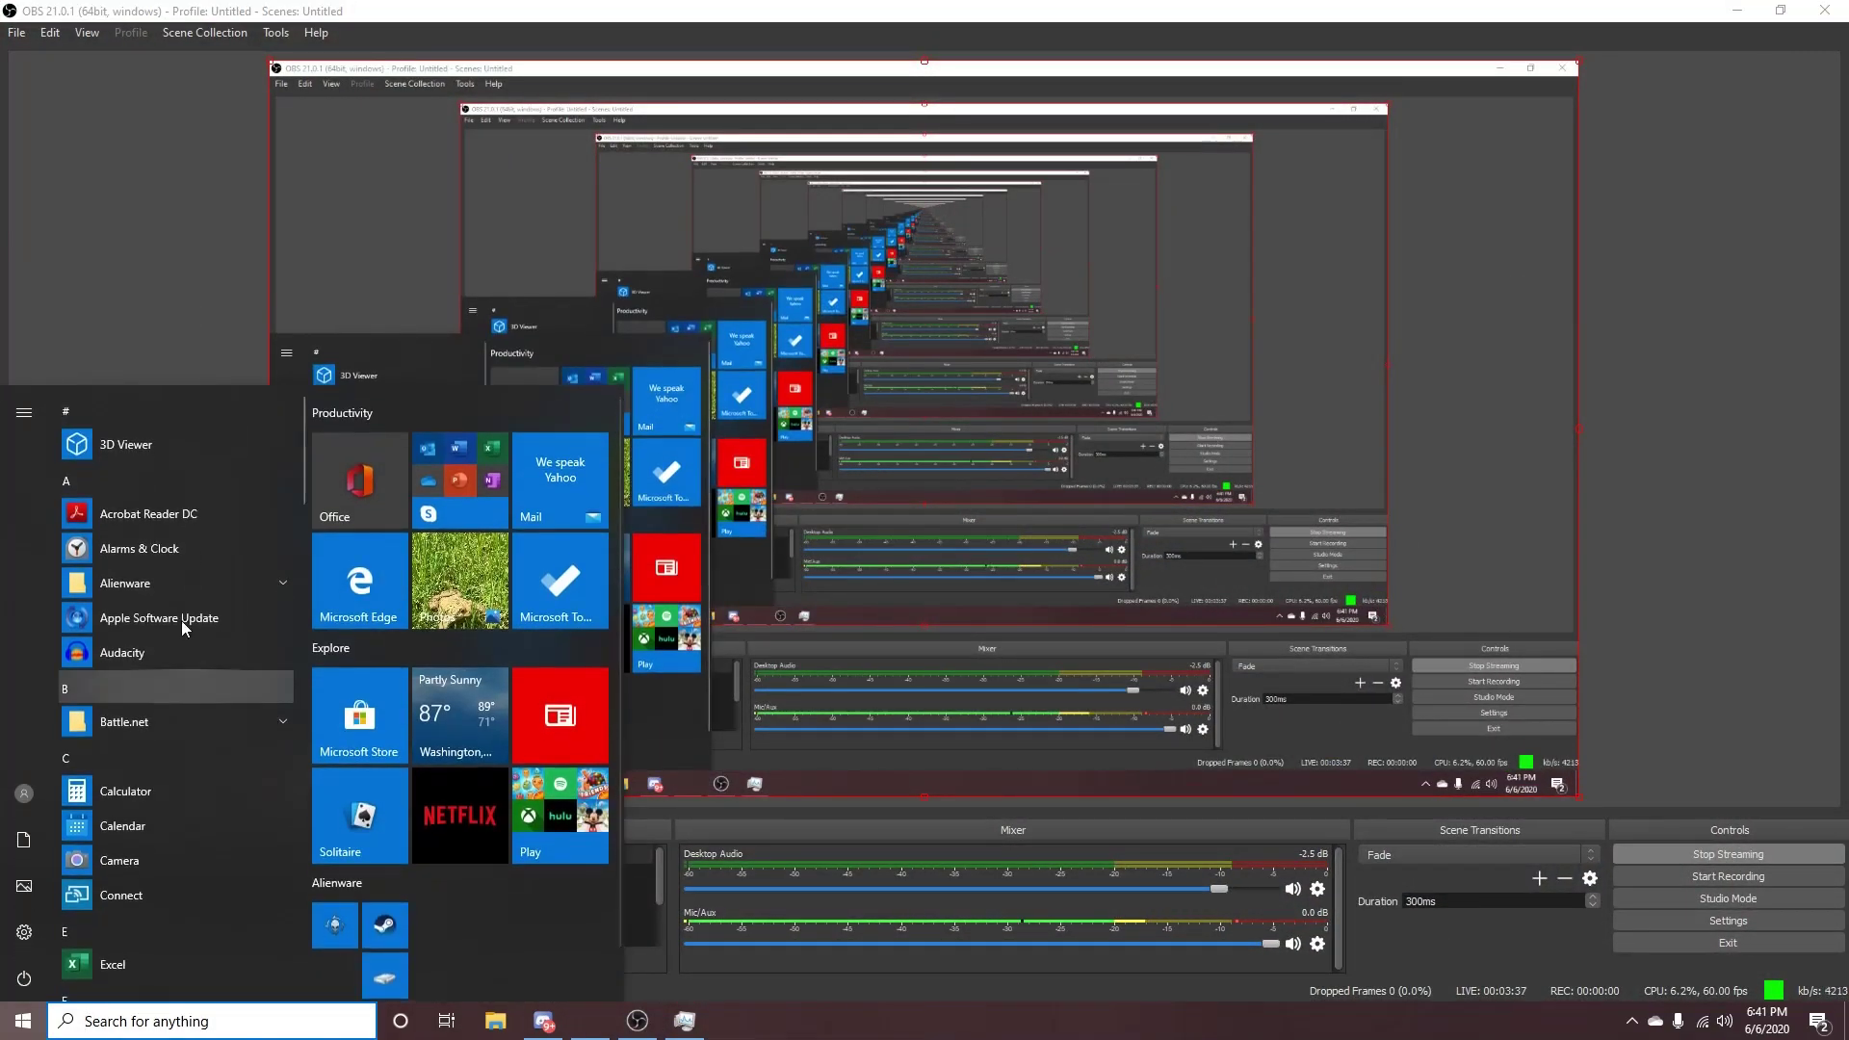
pyautogui.press('super')
pyautogui.press('super')
pyautogui.click(1736, 11)
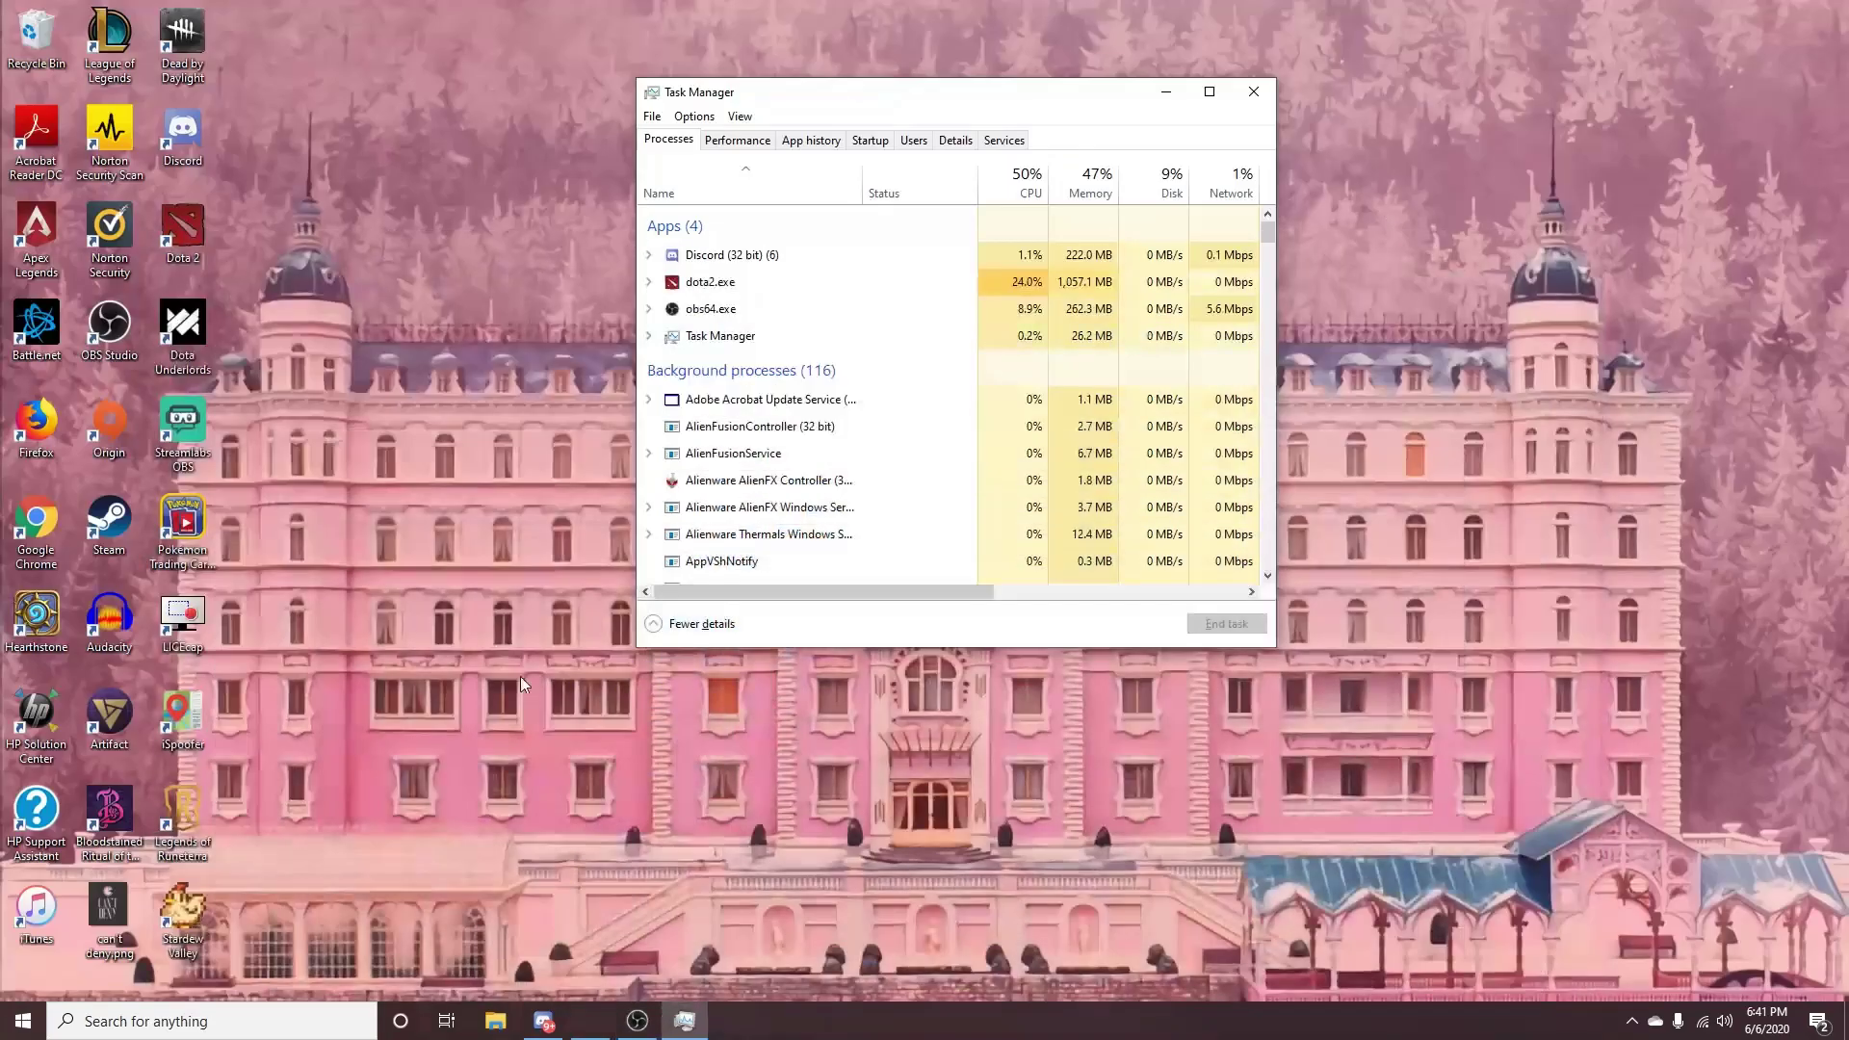
pyautogui.press('super')
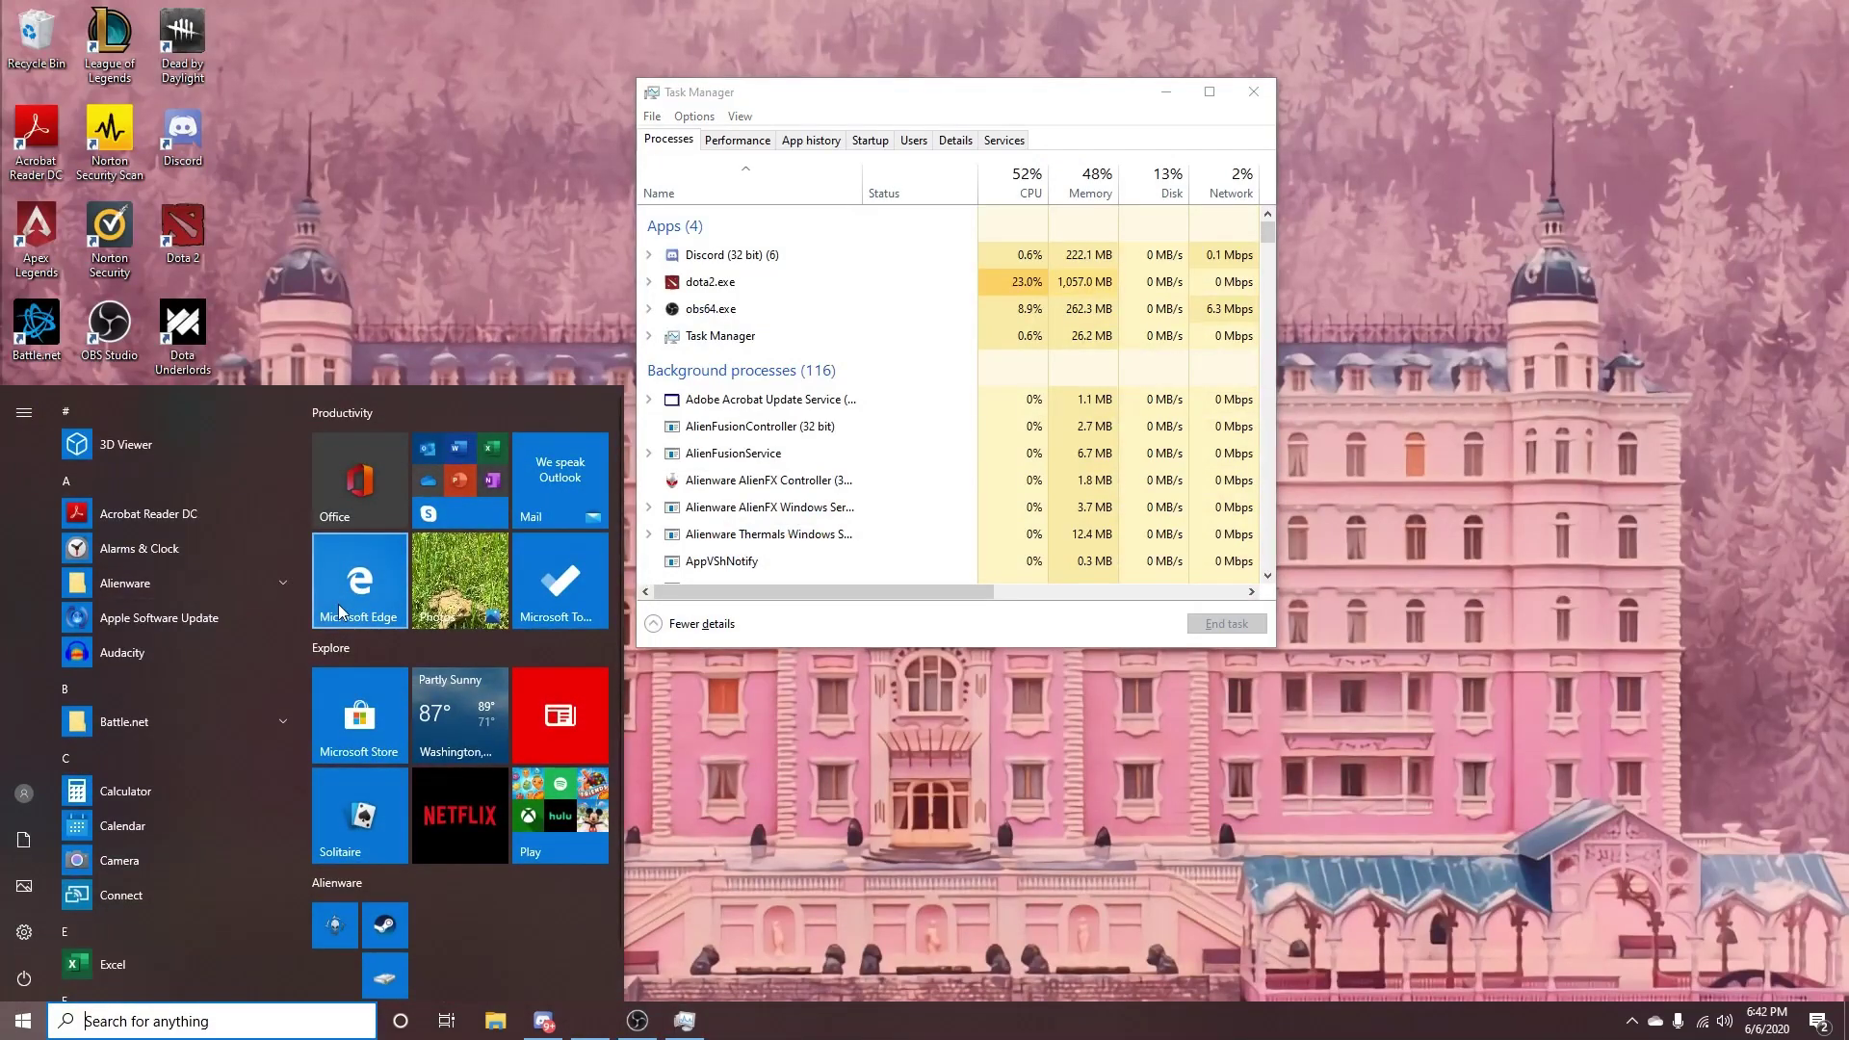
pyautogui.press('super')
pyautogui.click(636, 1021)
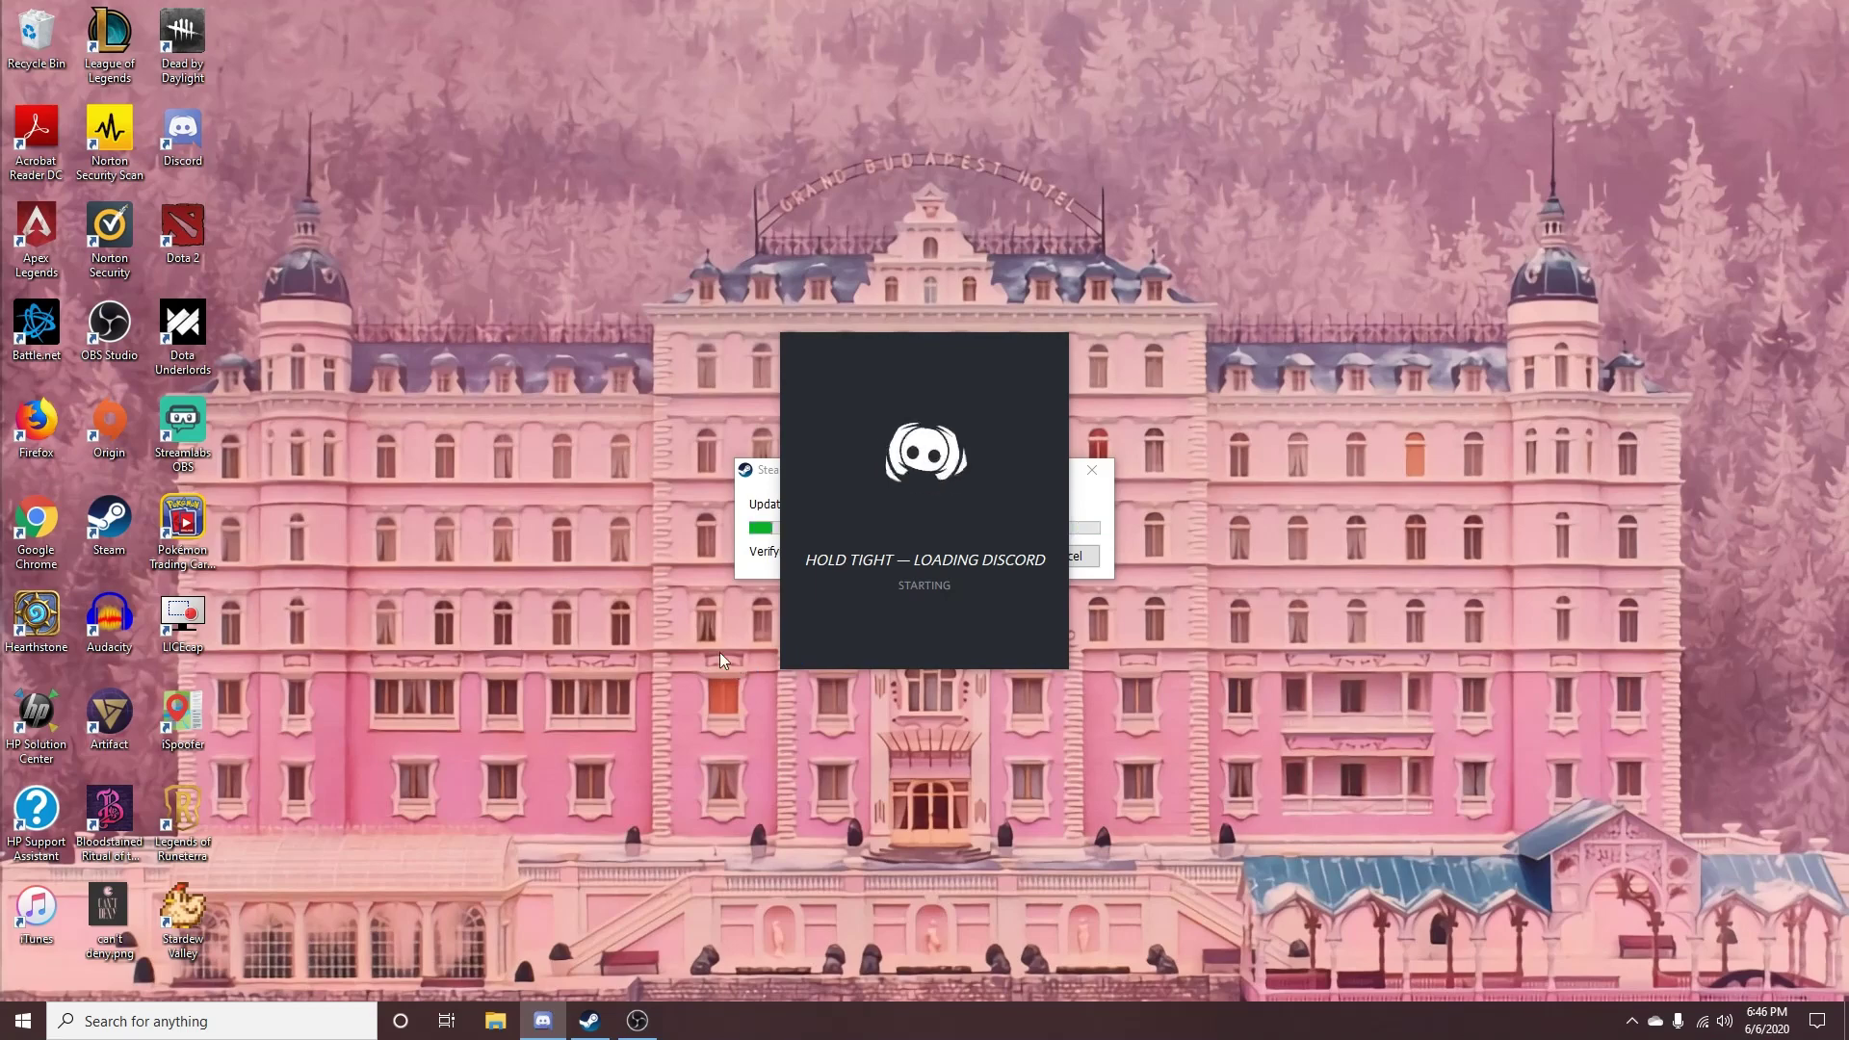
# Minimize Discord and run regedit again with administrative privileges from Task Manager.
pyautogui.hotkey('ctrl', 'shift', 'Escape')
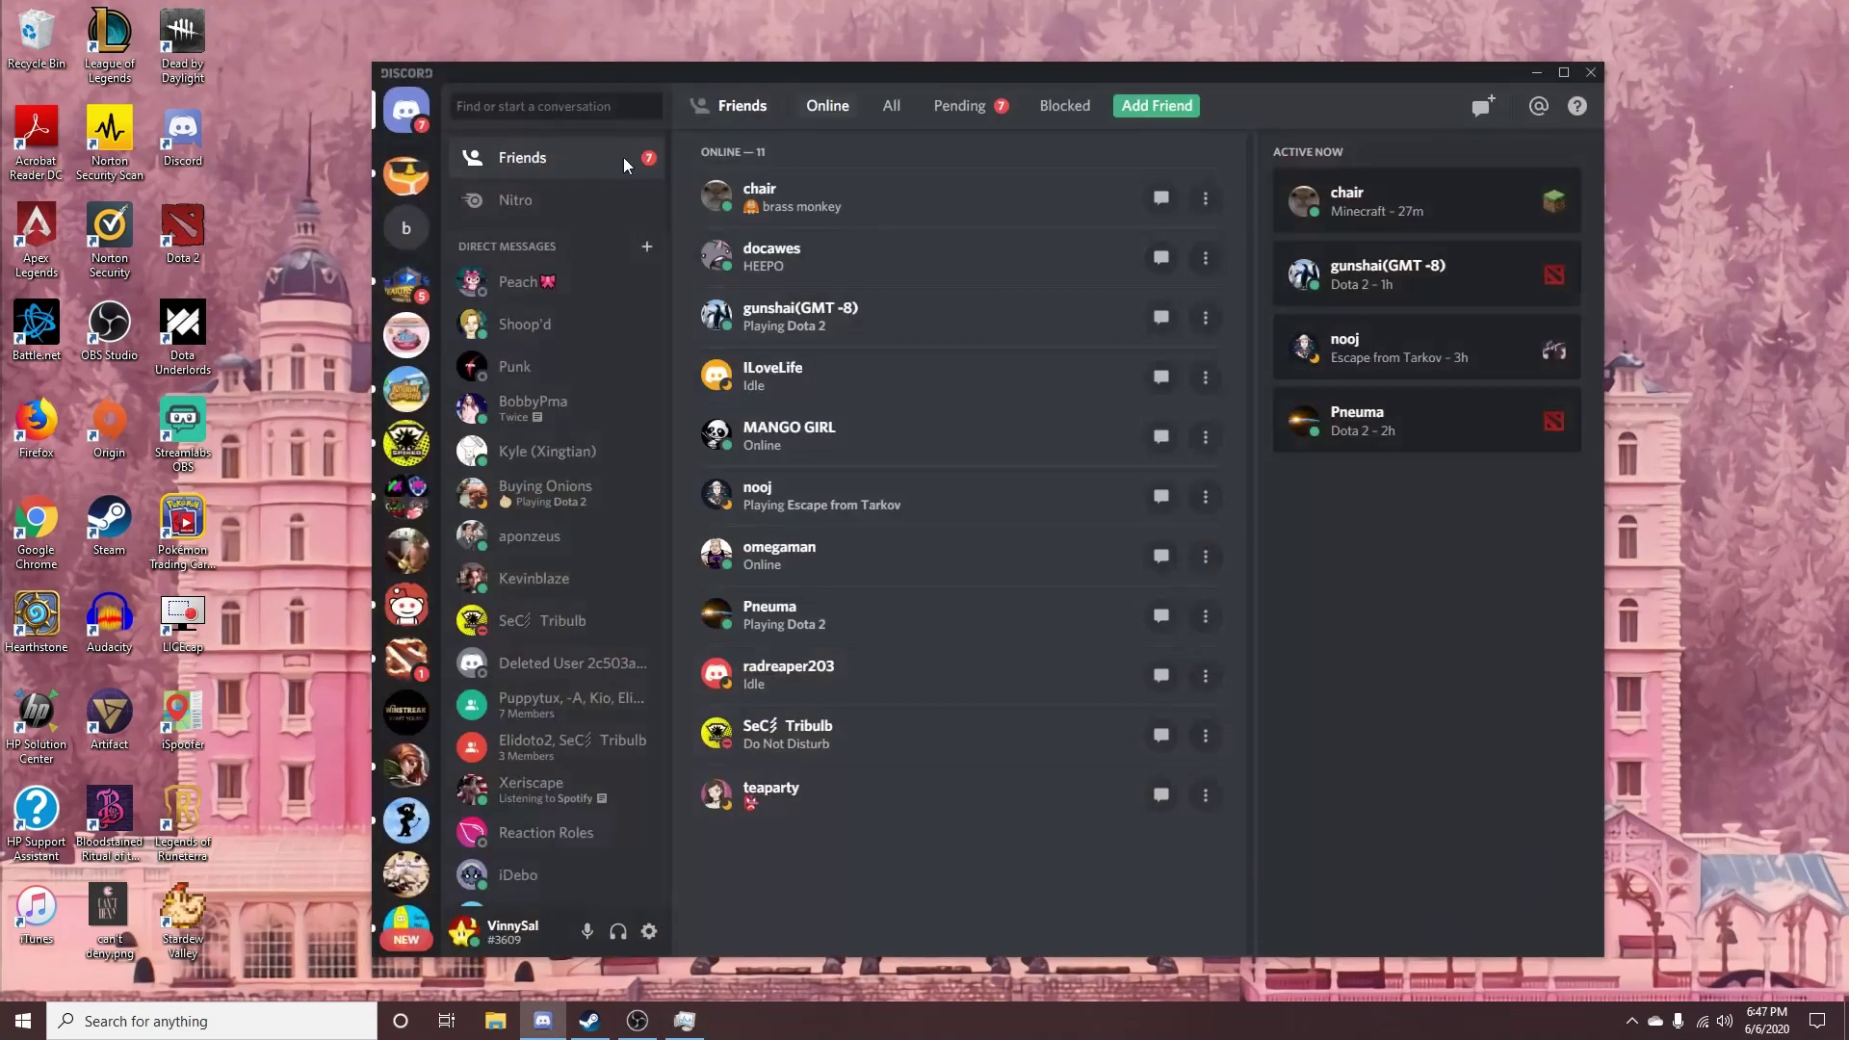
pyautogui.click(1538, 74)
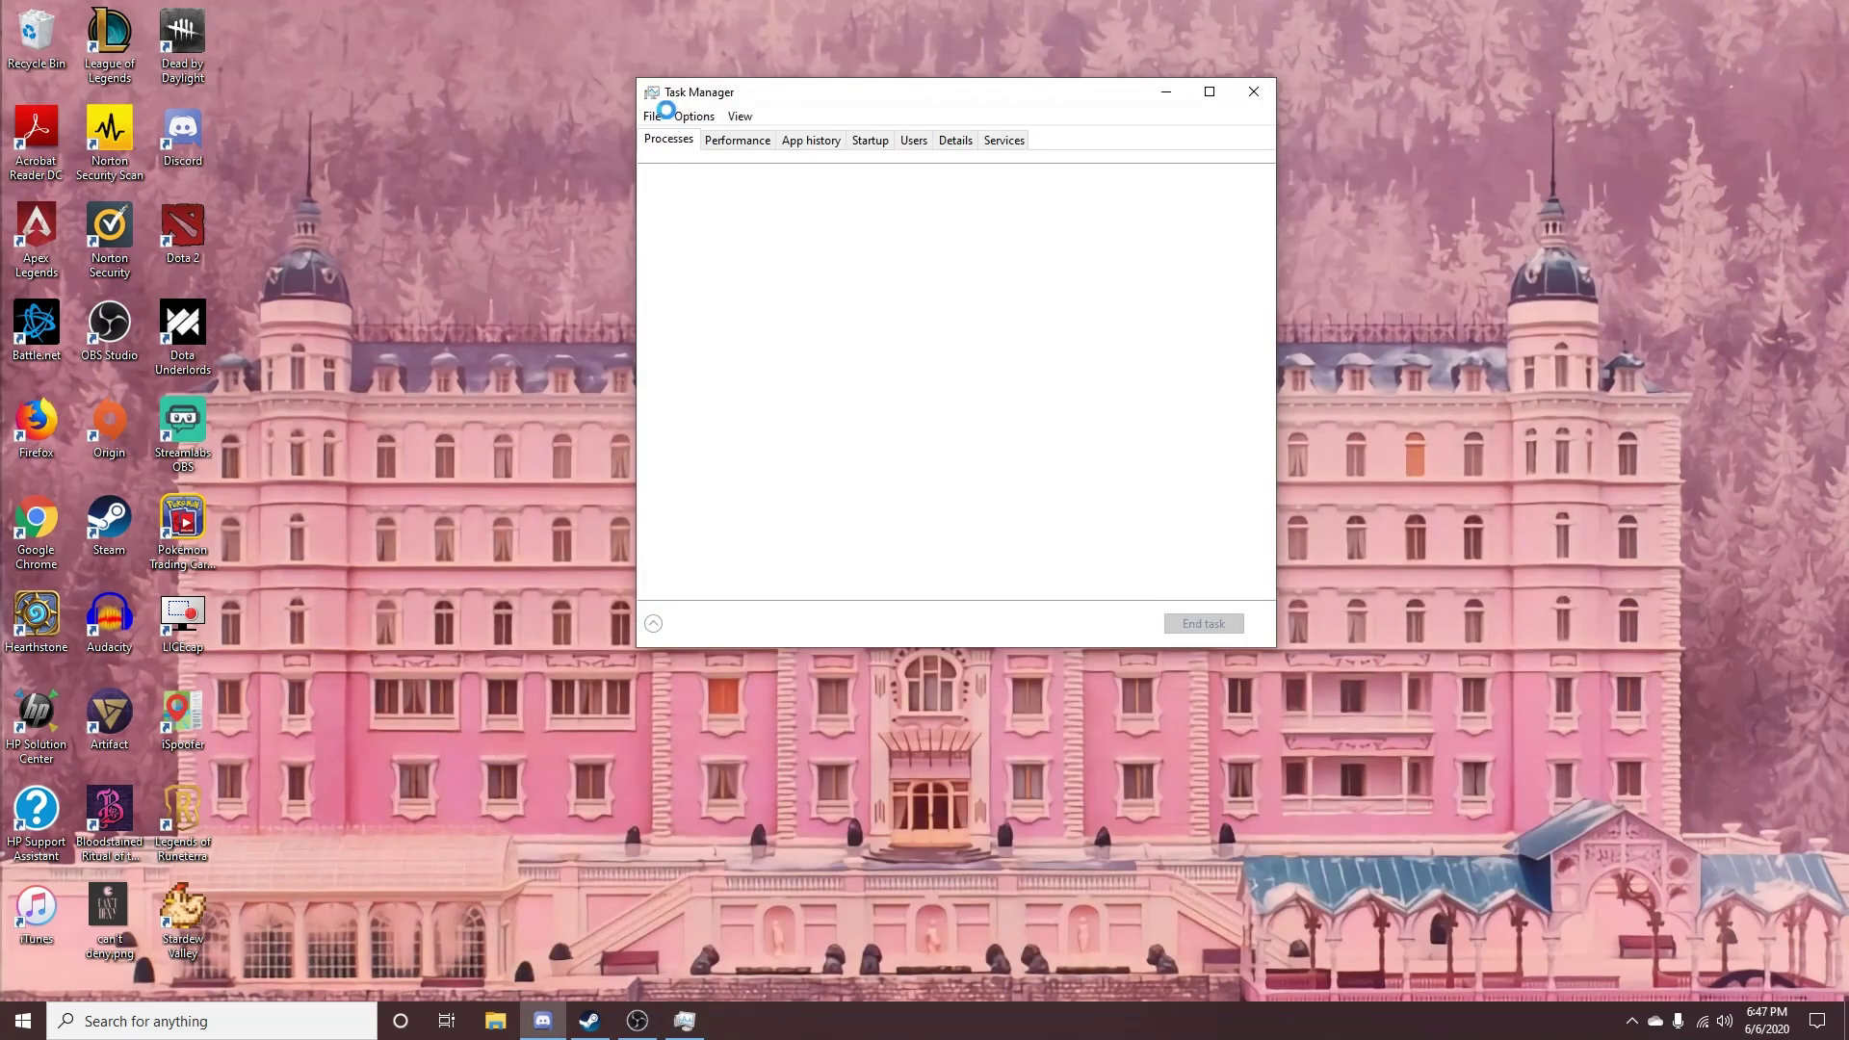
pyautogui.click(652, 119)
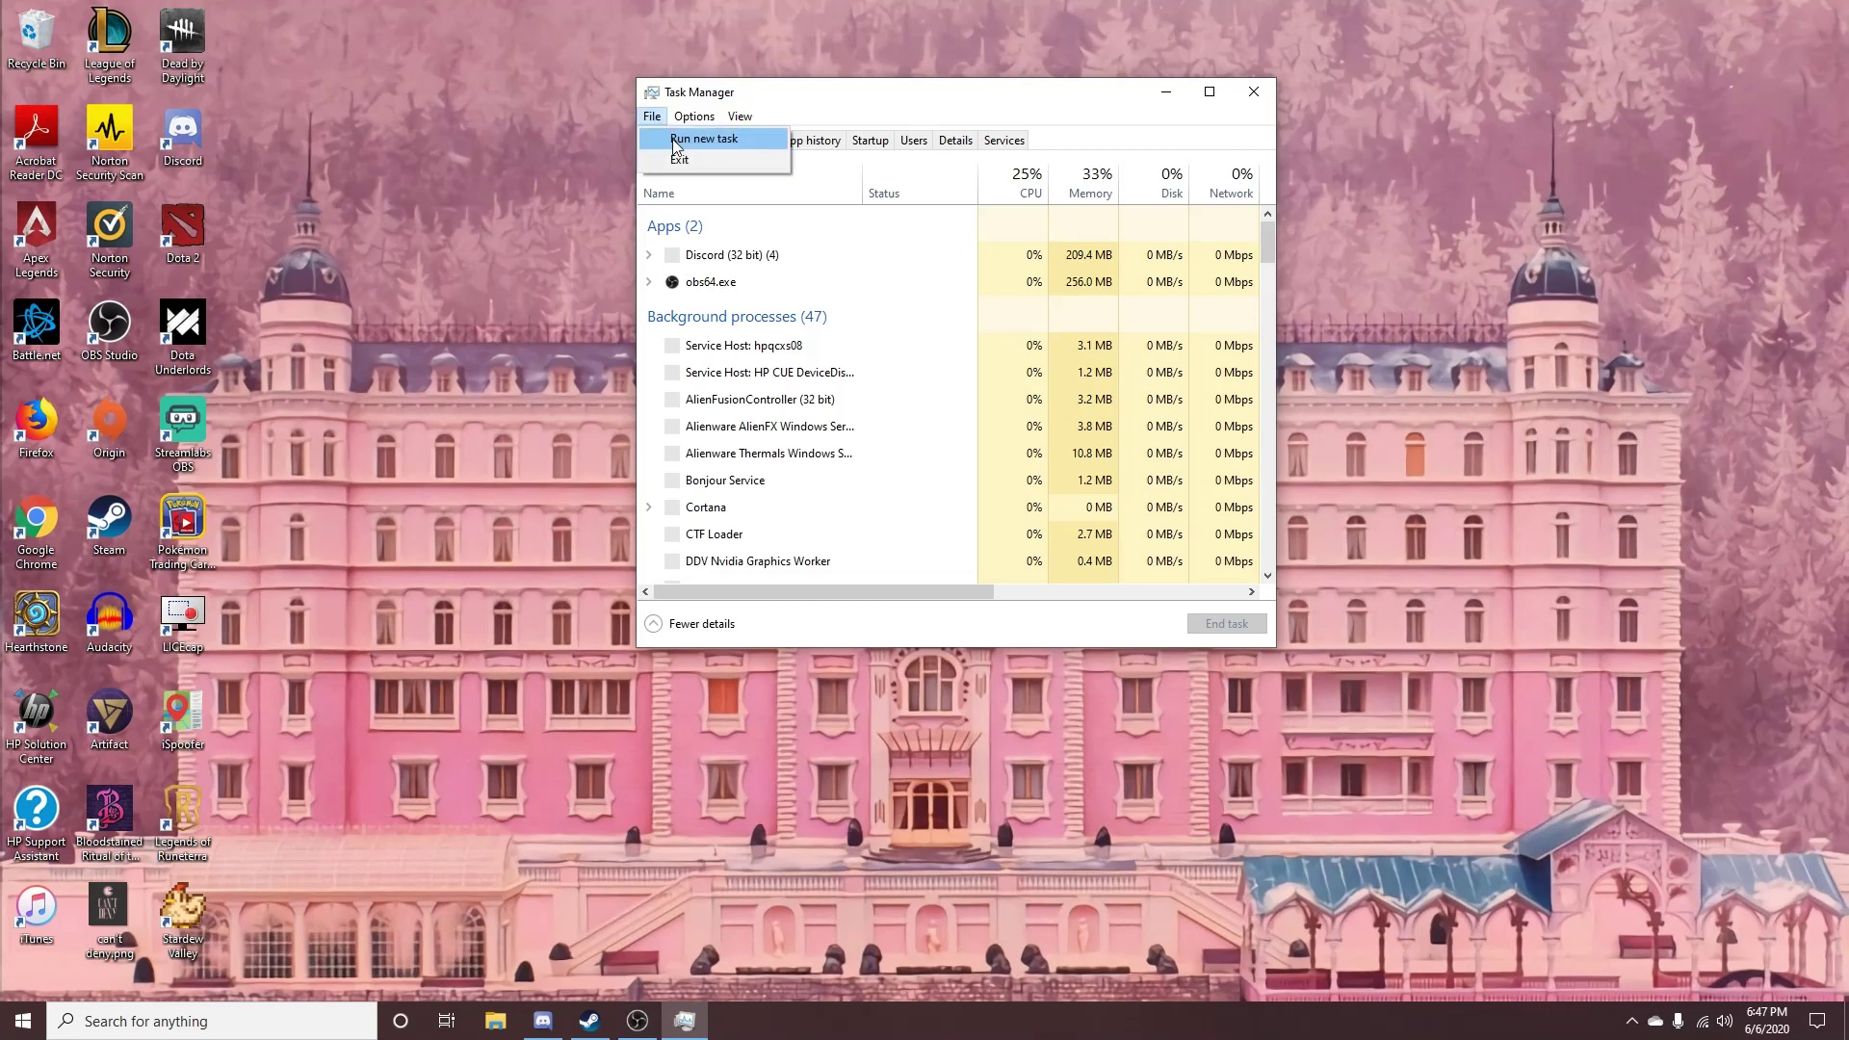
pyautogui.click(676, 141)
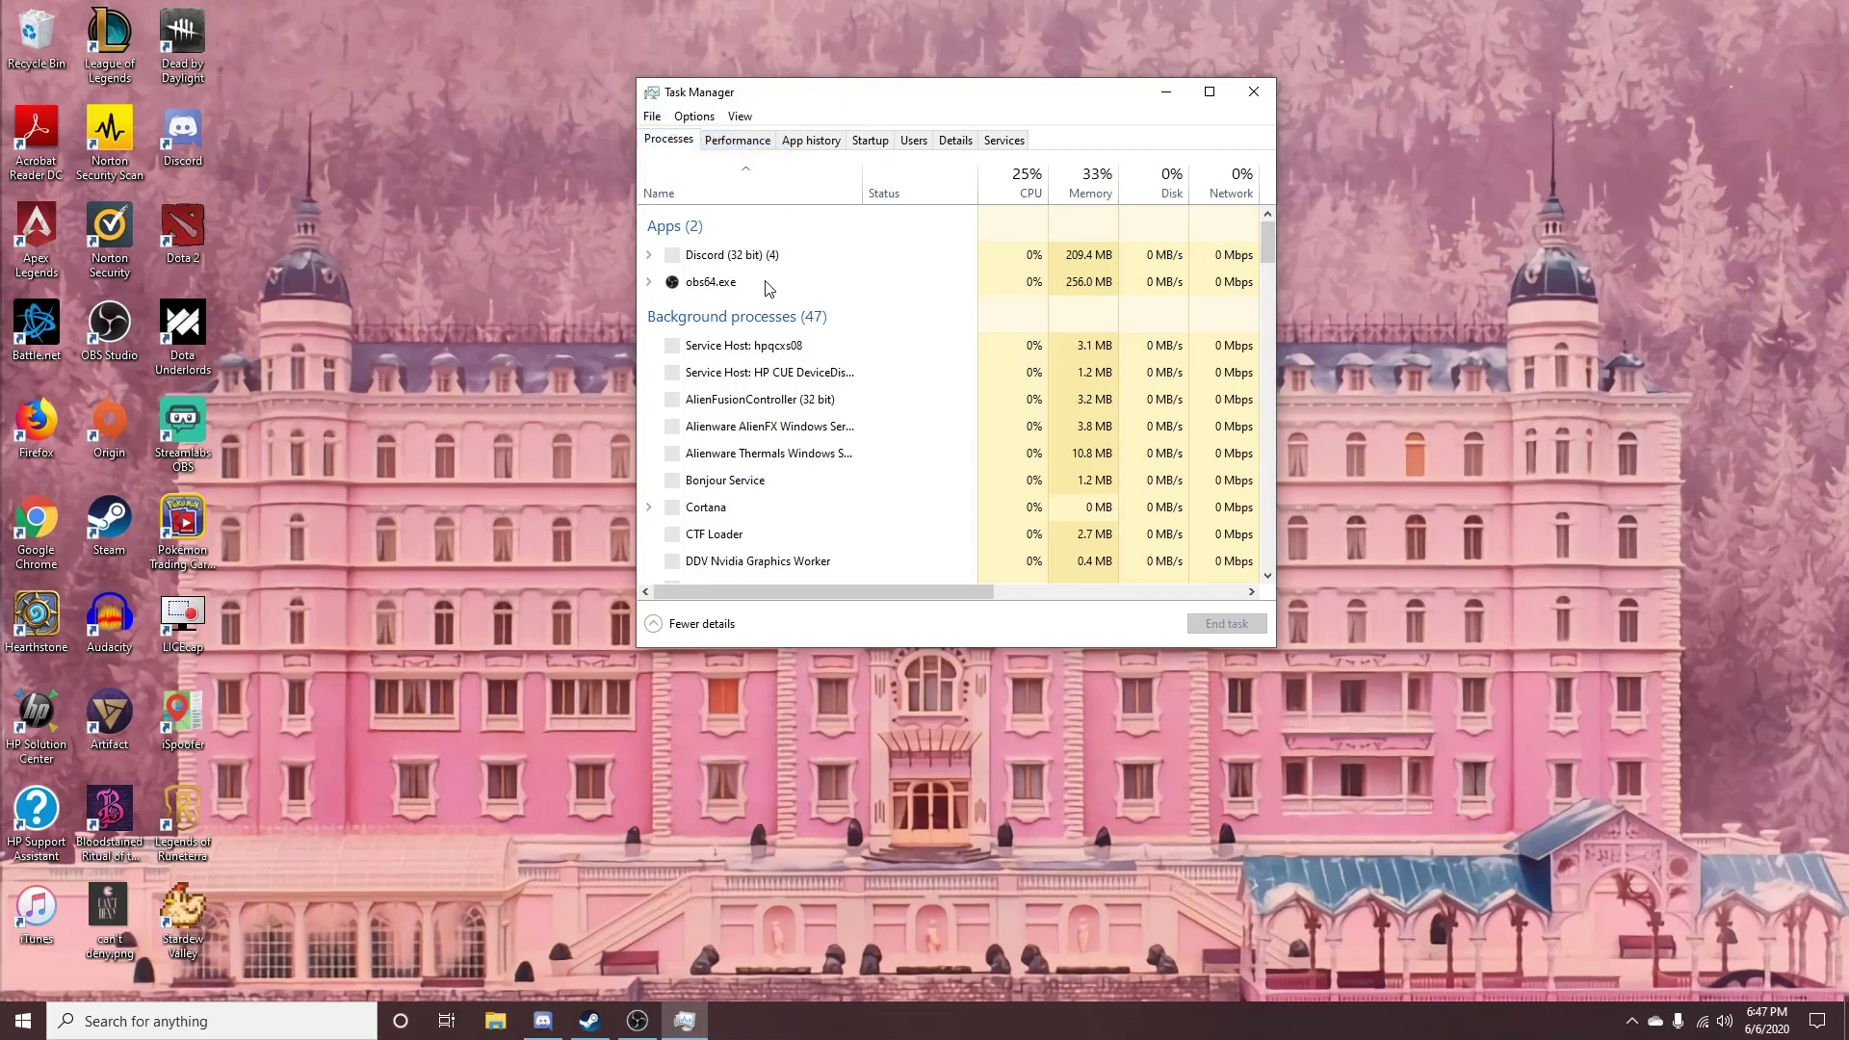
pyautogui.click(757, 256)
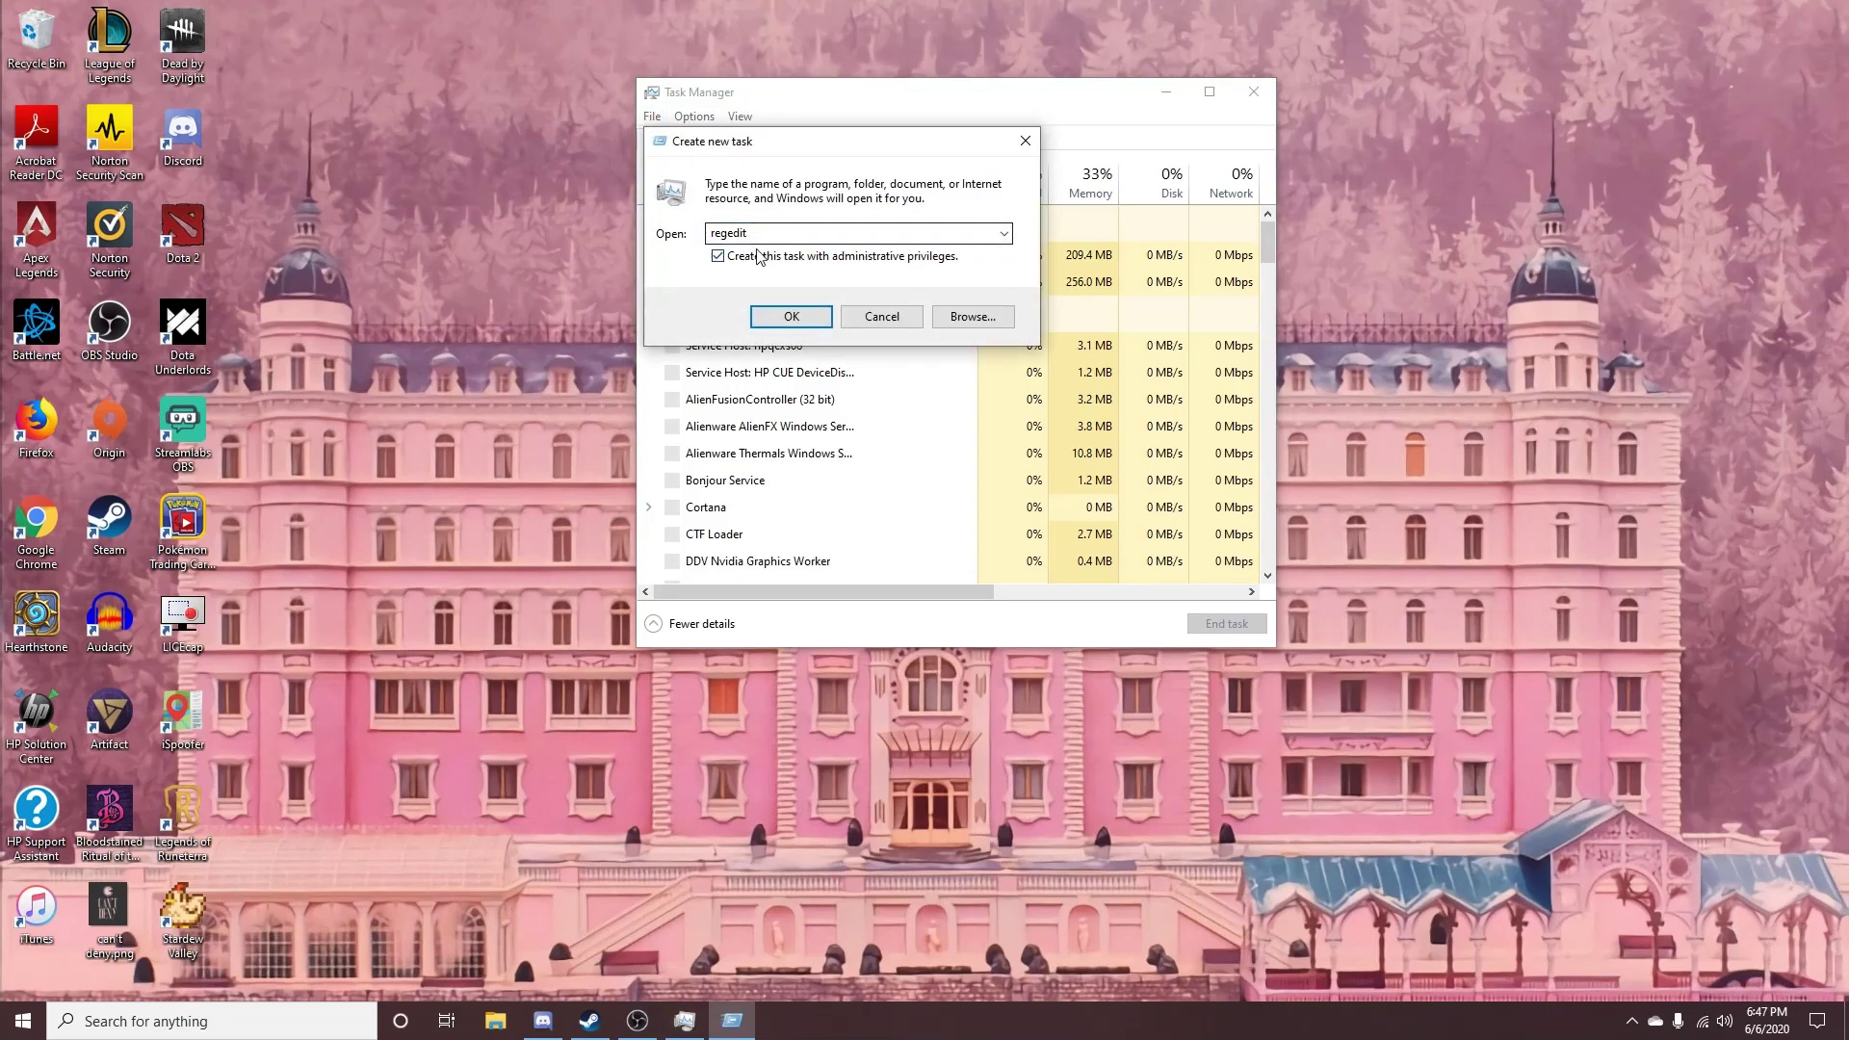
pyautogui.click(792, 316)
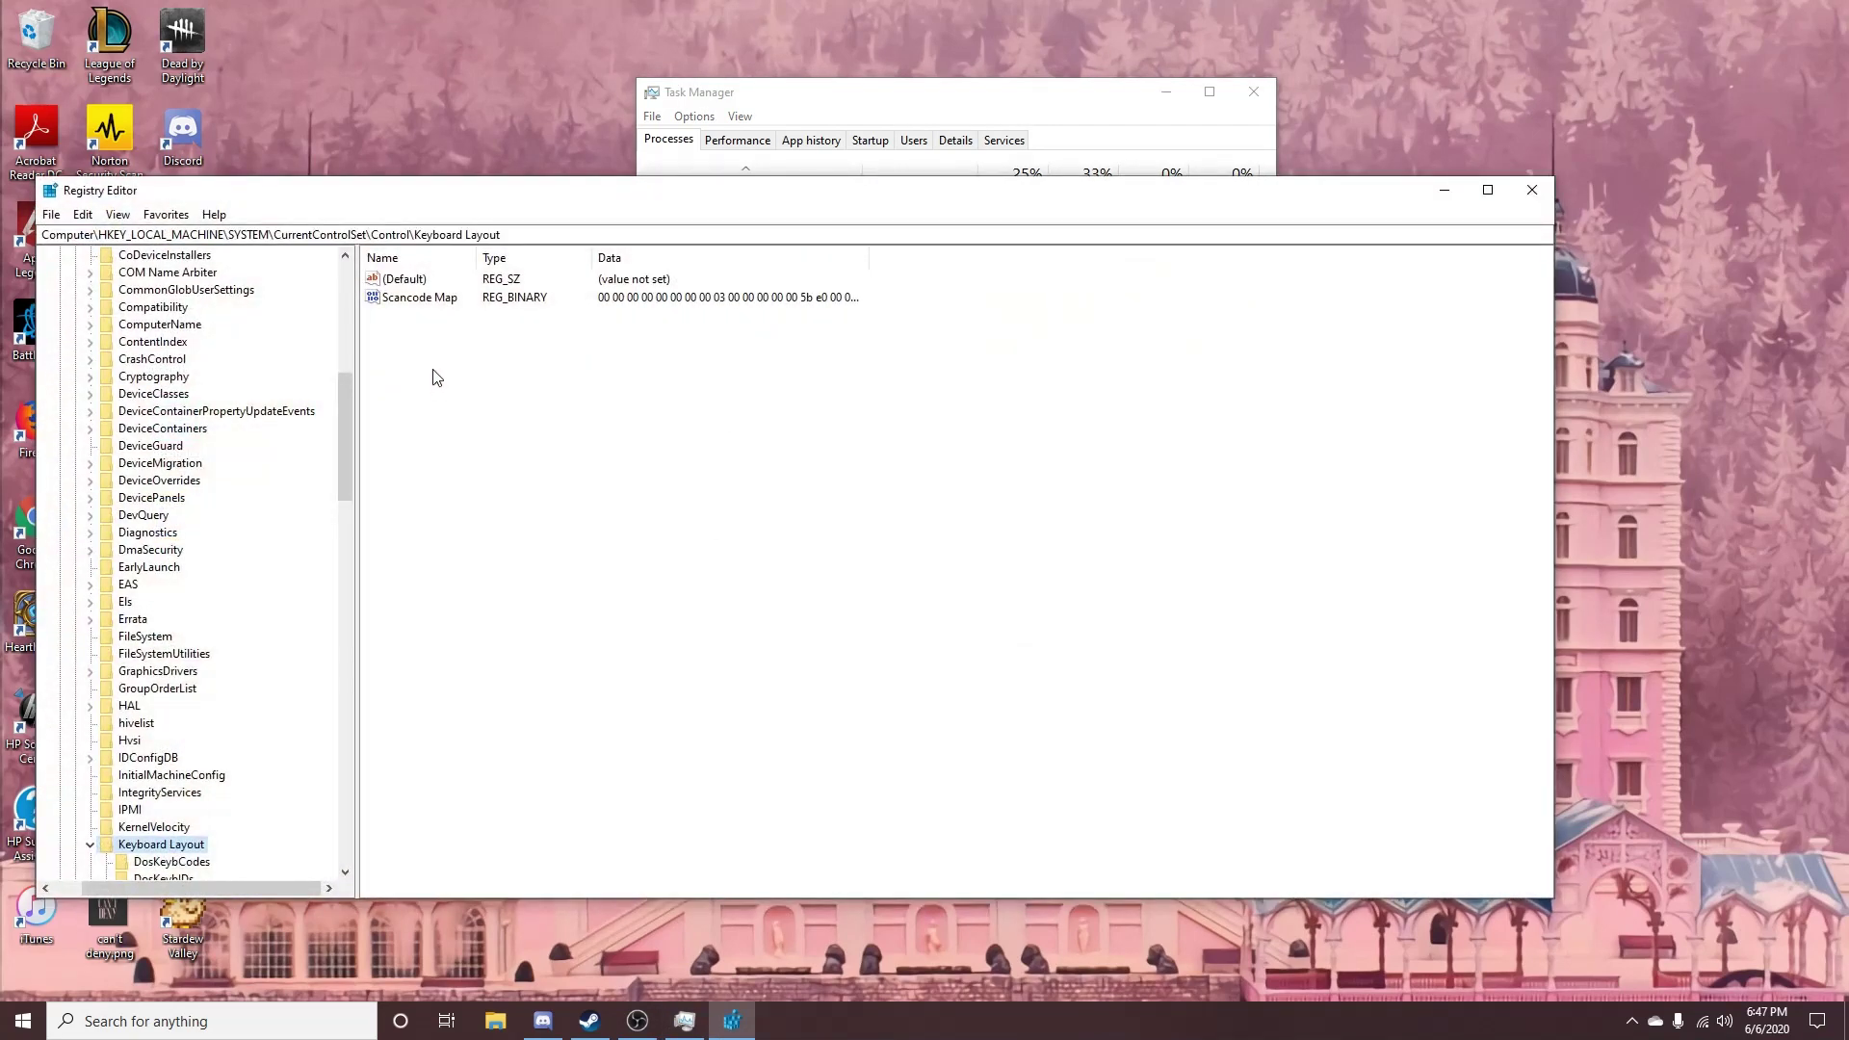
# Select the Scancode Map value in the Keyboard Layout key.
pyautogui.scroll(3, 237, 433)
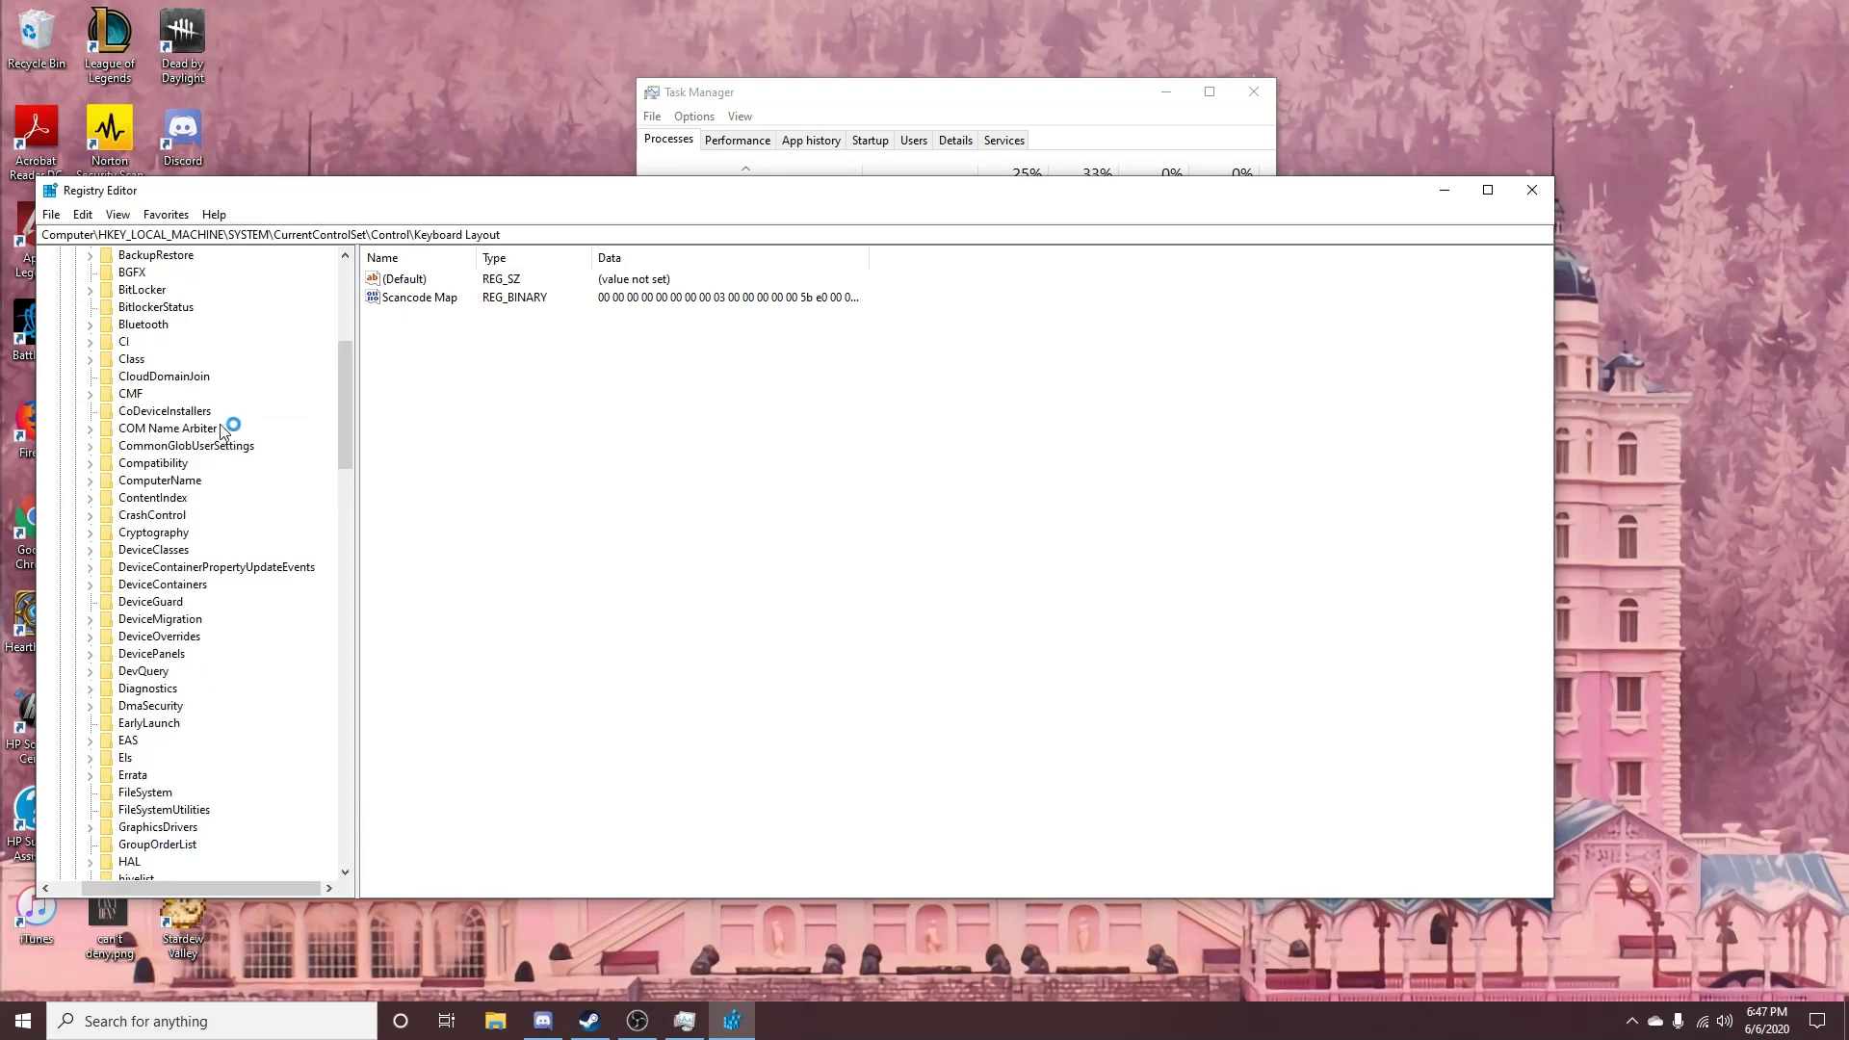
pyautogui.click(432, 300)
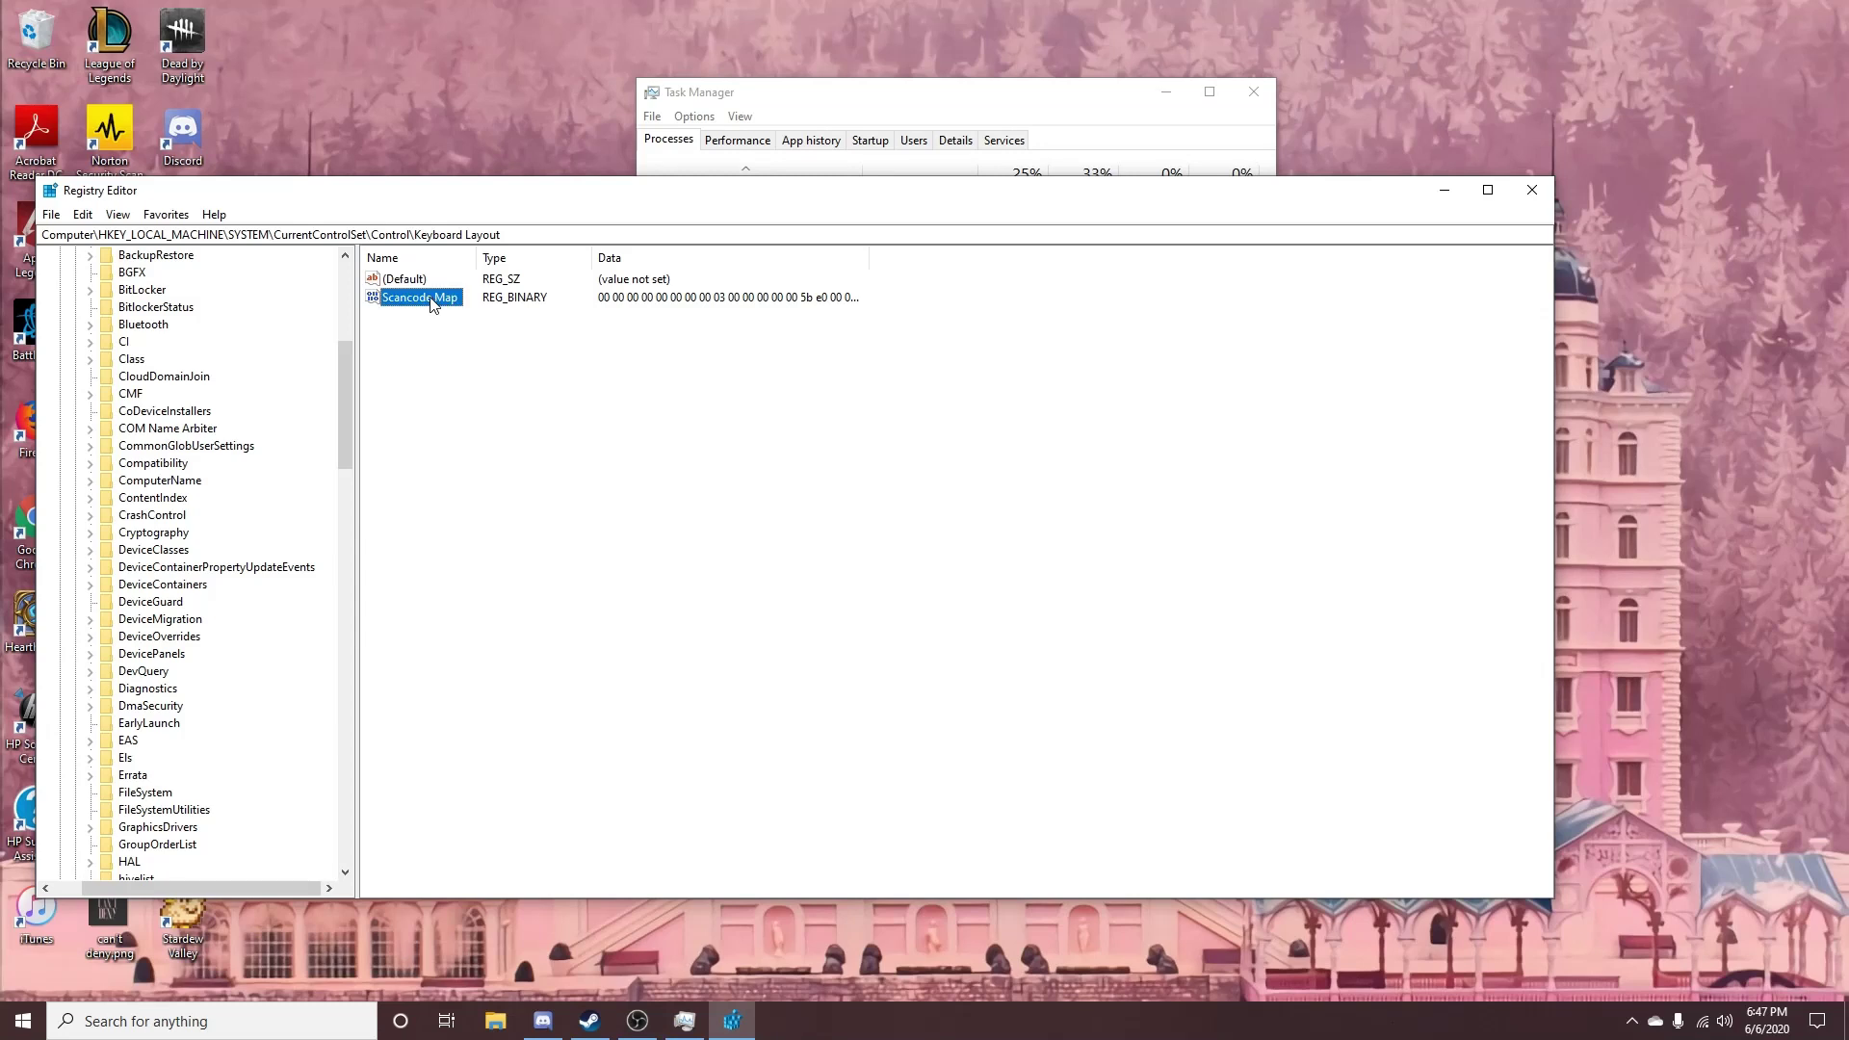